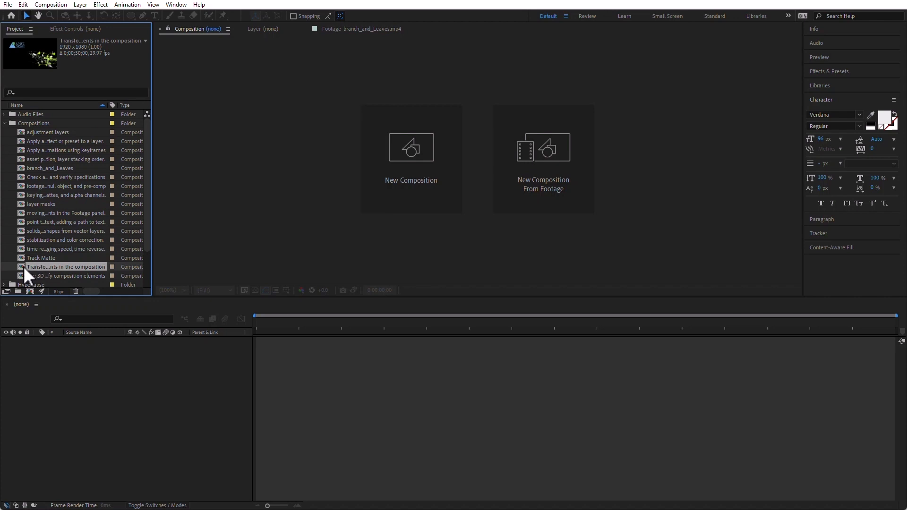
Step: Open the composition on transforming visual elements and expand the transform properties of the logo.ai layer
{"action": "double_click", "coordinate": [23, 267]}
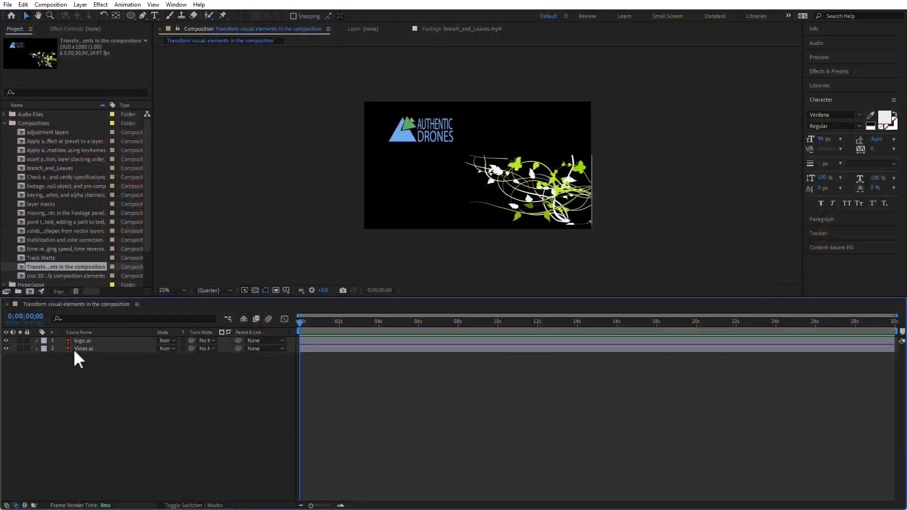
{"action": "left_click", "coordinate": [37, 339]}
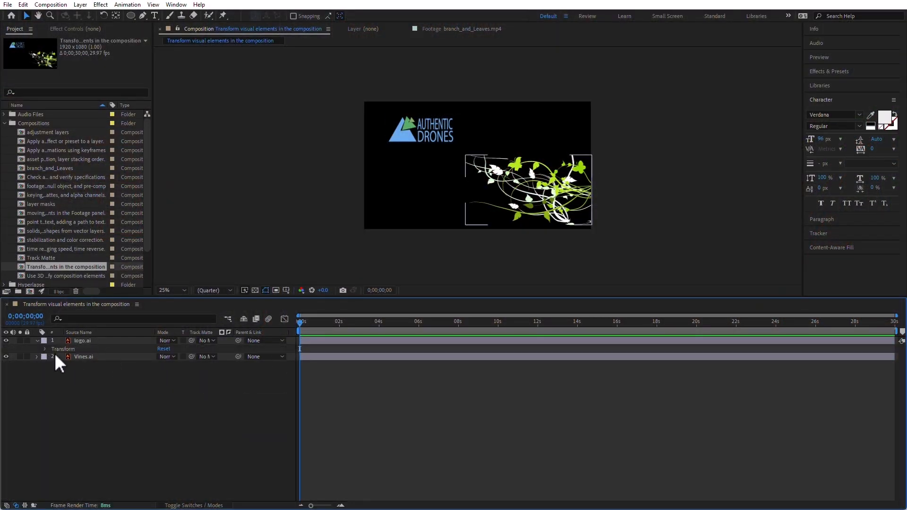
{"action": "left_click", "coordinate": [45, 348]}
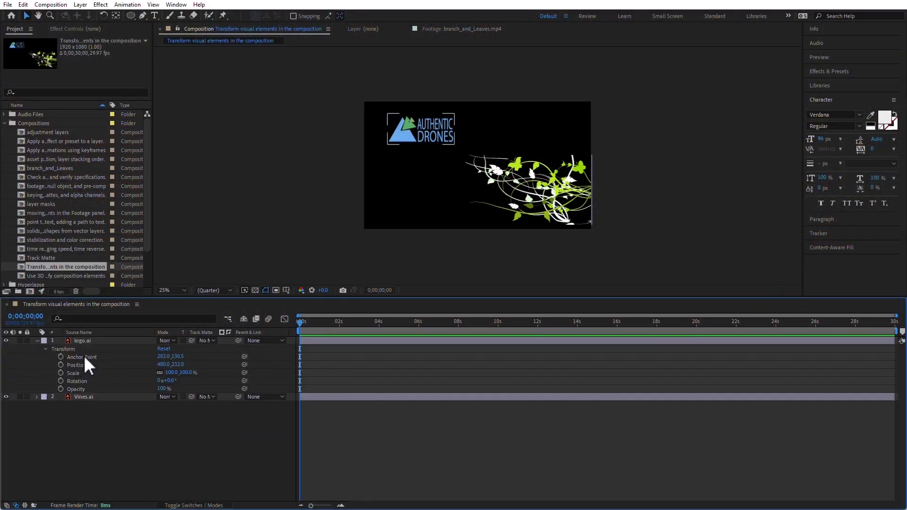
{"action": "left_click", "coordinate": [84, 355]}
{"action": "left_click", "coordinate": [79, 380]}
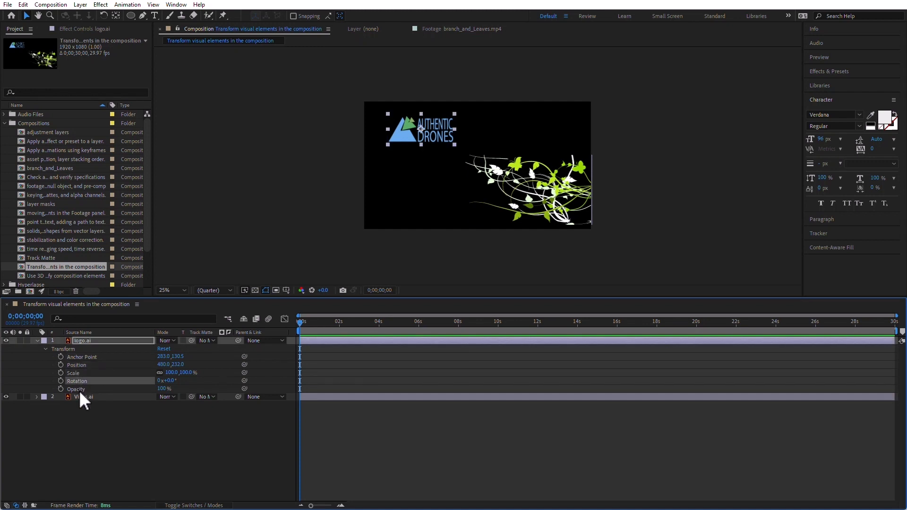
{"action": "left_click", "coordinate": [78, 389]}
Step: Show the logo layer's anchor point, scale, rotation and opacity properties one at a time
{"action": "left_click", "coordinate": [100, 340]}
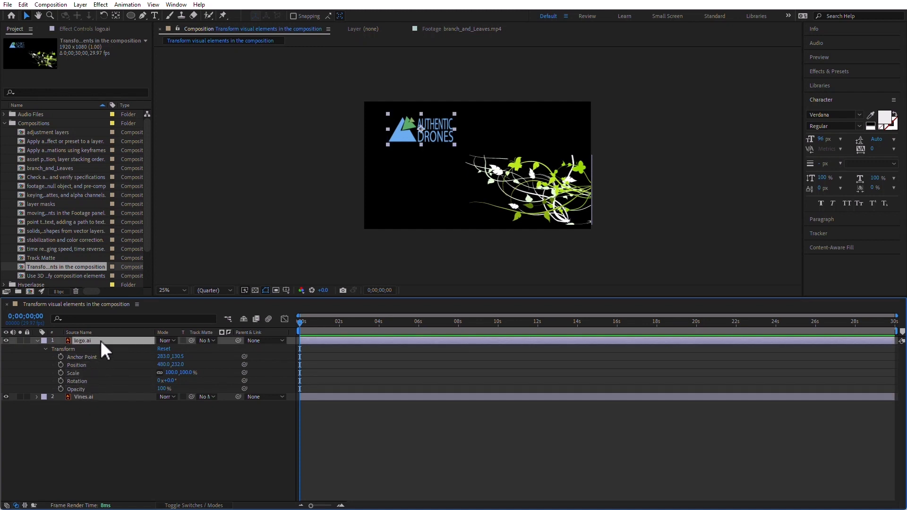
{"action": "key", "text": "a"}
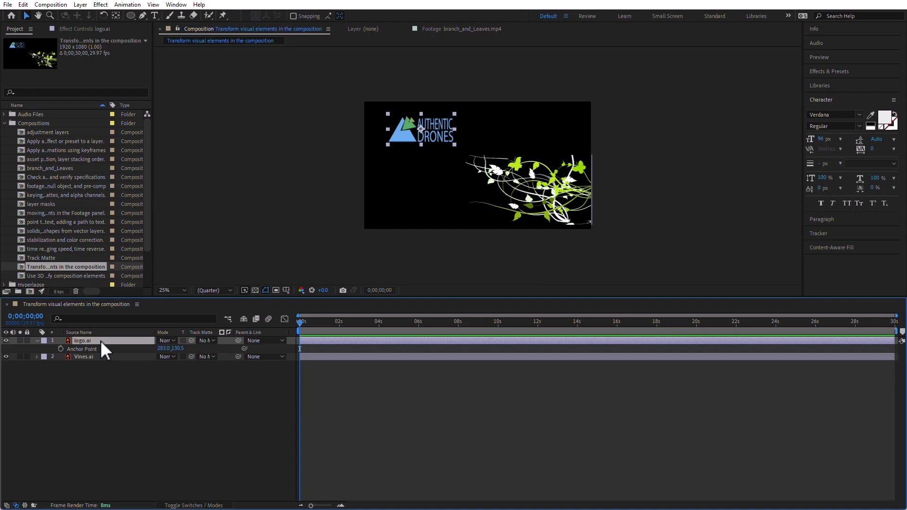
{"action": "key", "text": "s"}
{"action": "key", "text": "r"}
{"action": "key", "text": "t"}
{"action": "left_click", "coordinate": [83, 349]}
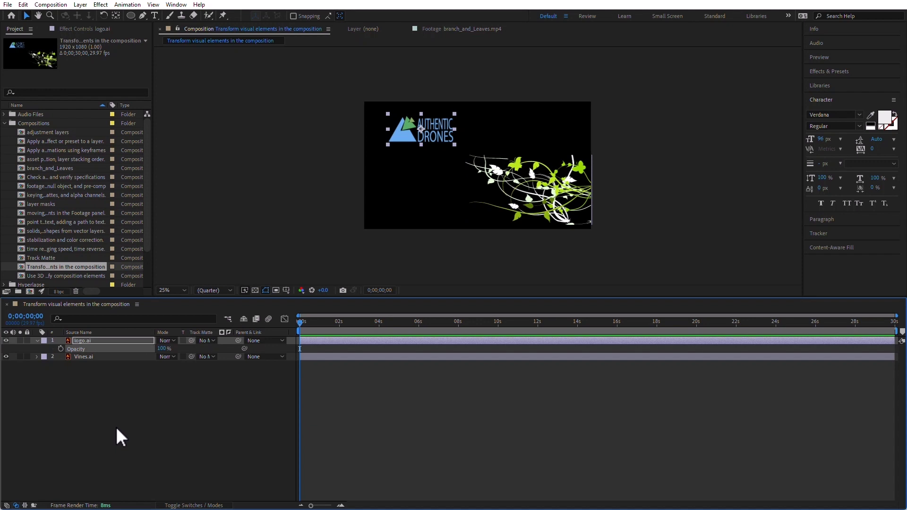
Step: Show the logo's position and rotation alongside its opacity, and restore the full list of transform properties
{"action": "key", "text": "shift+p"}
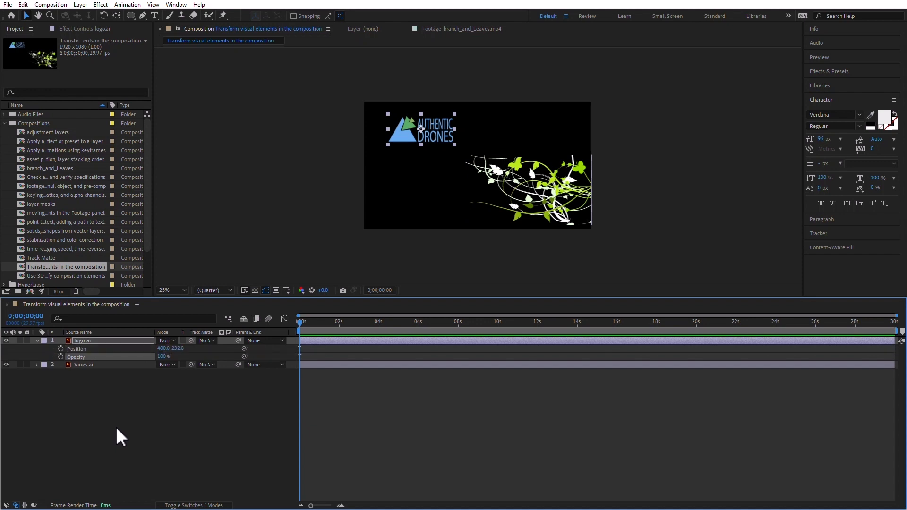
{"action": "key", "text": "shift+r"}
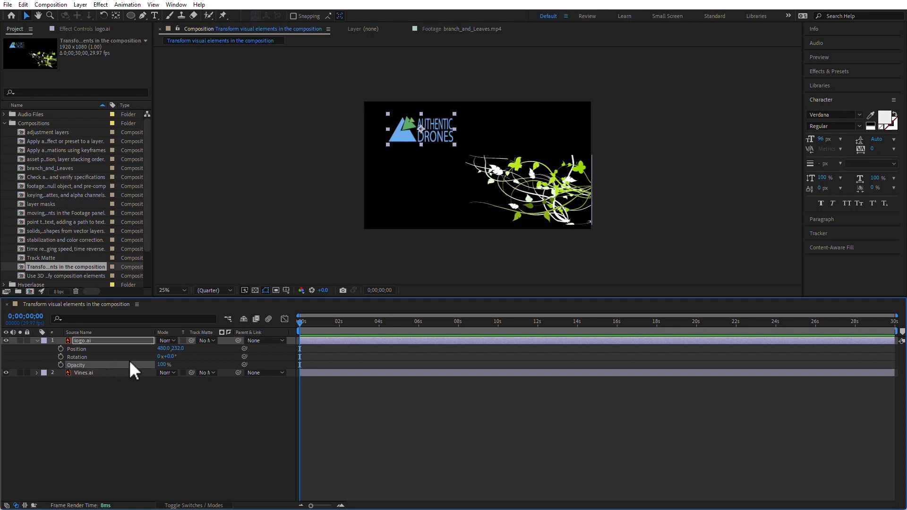
{"action": "left_click", "coordinate": [37, 340]}
{"action": "left_click", "coordinate": [38, 340]}
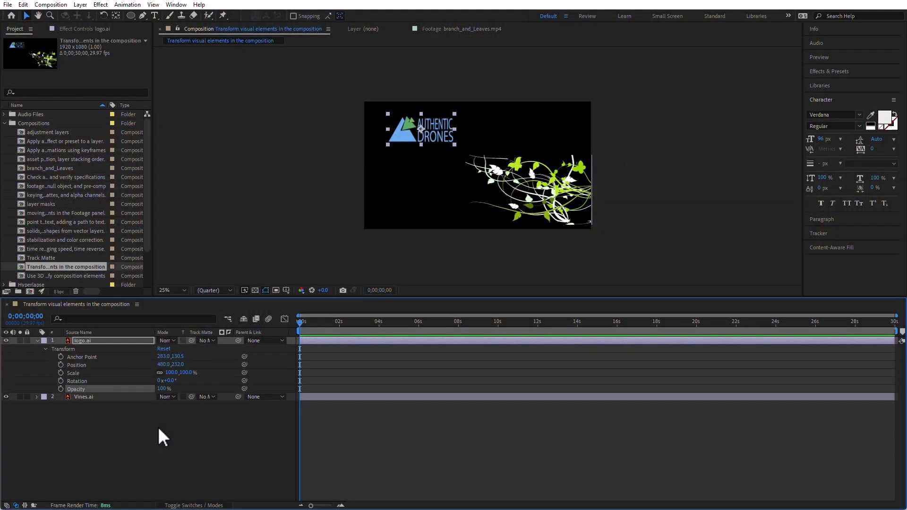
Step: Move the logo's anchor point to the logo's lower-left corner, at about 11, 230.5, without shifting the artwork
{"action": "left_click", "coordinate": [86, 357]}
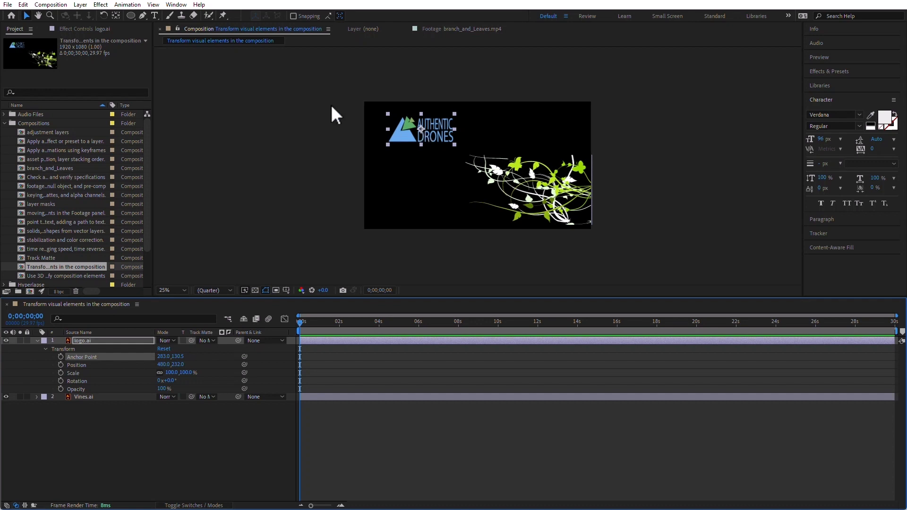
{"action": "left_click", "coordinate": [117, 13]}
{"action": "left_click_drag", "start_coordinate": [420, 127], "coordinate": [388, 141]}
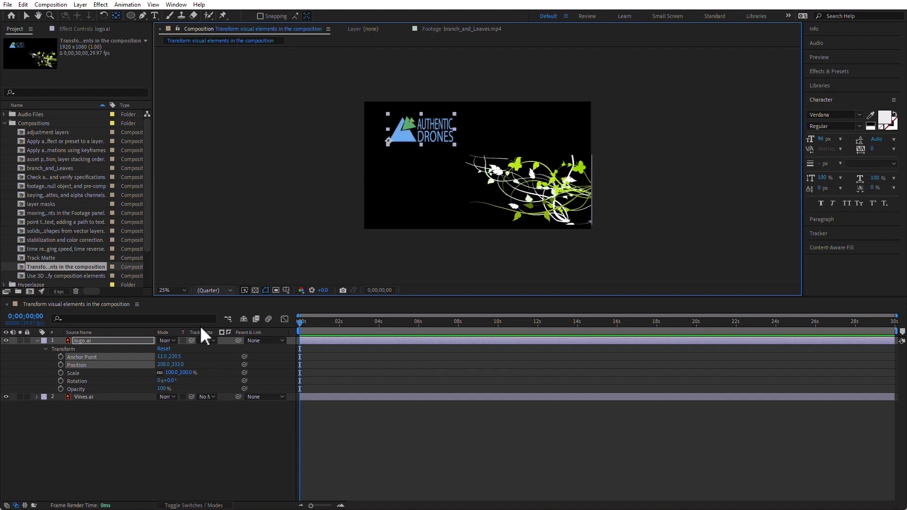
Step: Scale the logo layer to 175% and rotate it 5°
{"action": "left_click", "coordinate": [177, 445]}
{"action": "left_click", "coordinate": [149, 383]}
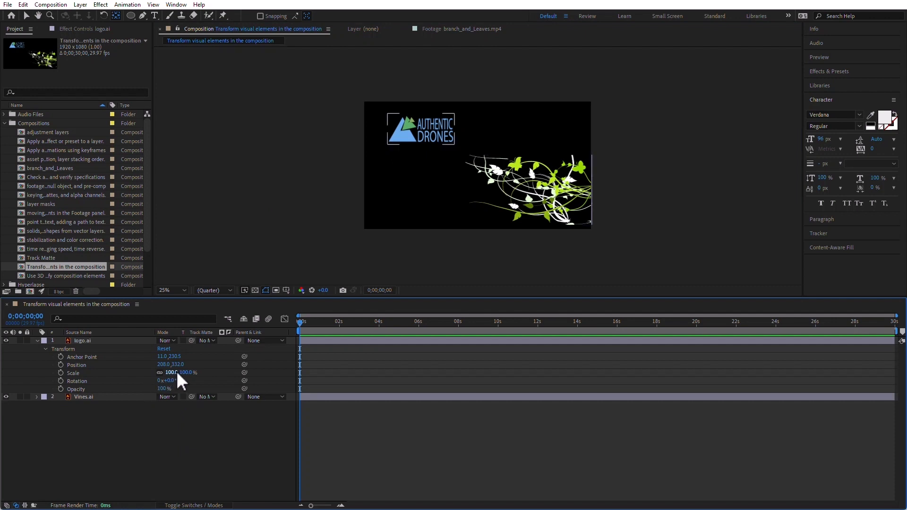
{"action": "left_click_drag", "start_coordinate": [178, 379], "coordinate": [231, 386]}
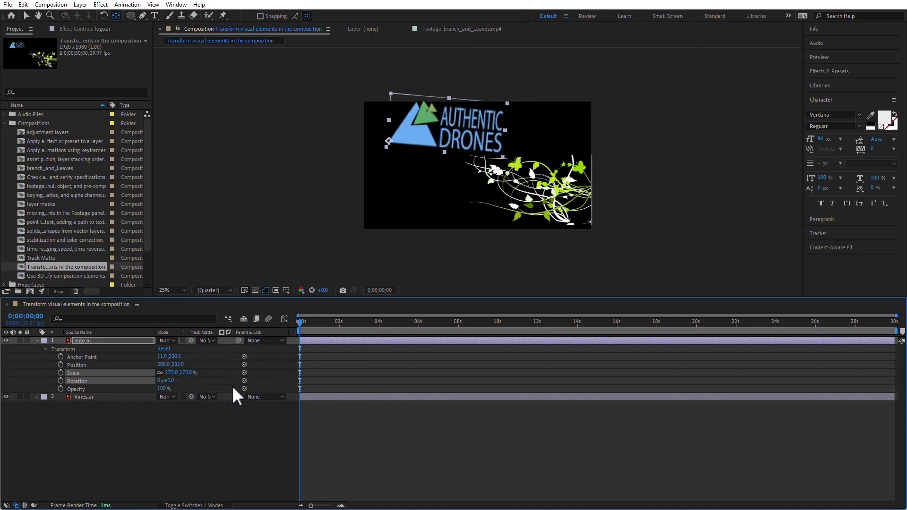
Step: Turn on continuous rasterization for the logo.ai and Vines.ai layers, and scale the logo to 154%
{"action": "left_click", "coordinate": [198, 505]}
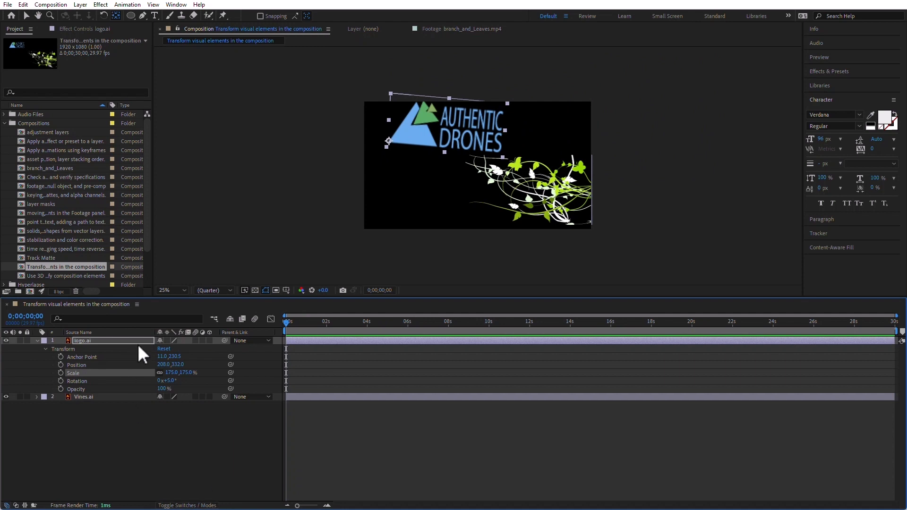
{"action": "left_click", "coordinate": [166, 340]}
{"action": "left_click", "coordinate": [167, 397]}
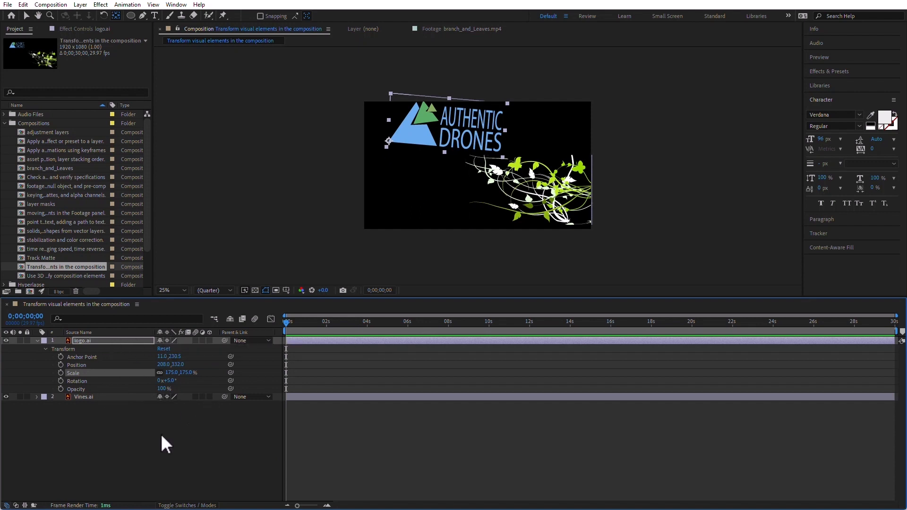
{"action": "left_click_drag", "start_coordinate": [174, 371], "coordinate": [198, 435]}
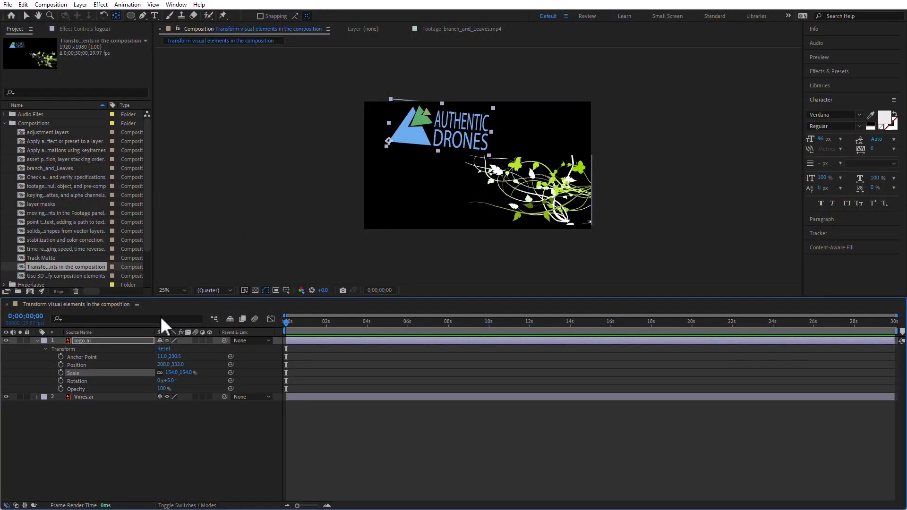
Step: Try shifting the logo's horizontal anchor point value to about -305, and undo that change
{"action": "left_click_drag", "start_coordinate": [162, 355], "coordinate": [1, 361]}
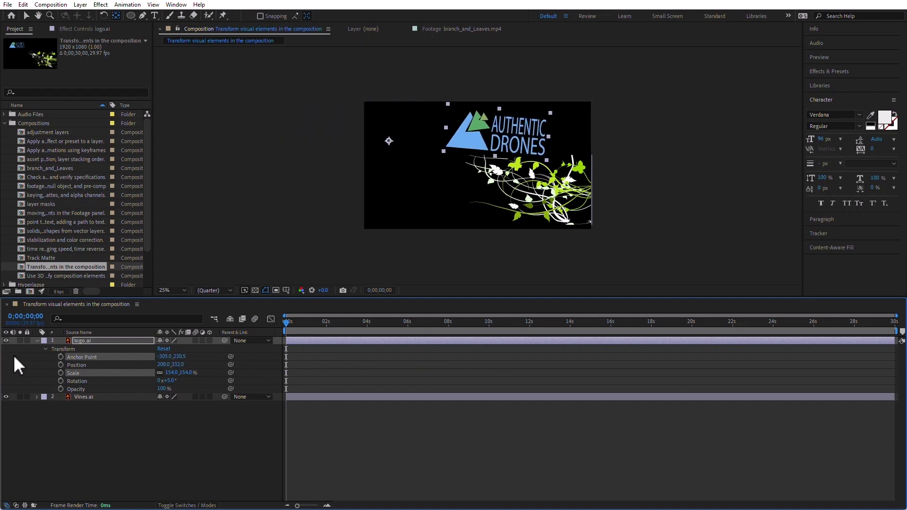
{"action": "left_click", "coordinate": [13, 355]}
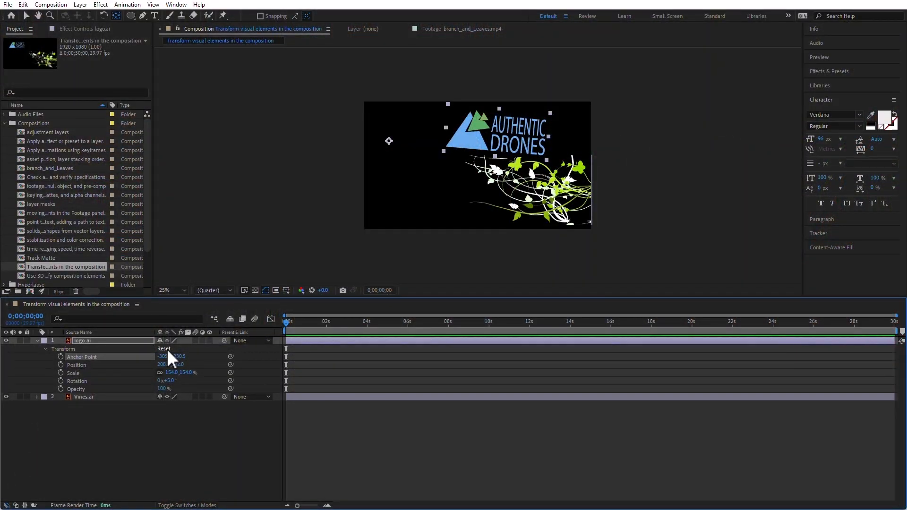
{"action": "key", "text": "ctrl+z"}
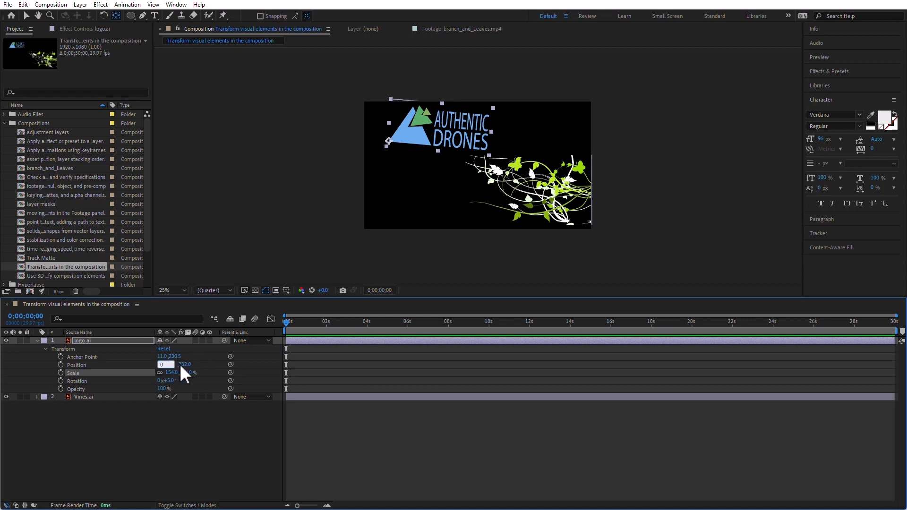
Step: Set the logo's position to 0, 0, and reposition it freely within the frame to about 524, 508
{"action": "key", "text": "Return"}
{"action": "type", "text": "0"}
{"action": "key", "text": "Return"}
{"action": "left_click", "coordinate": [94, 341]}
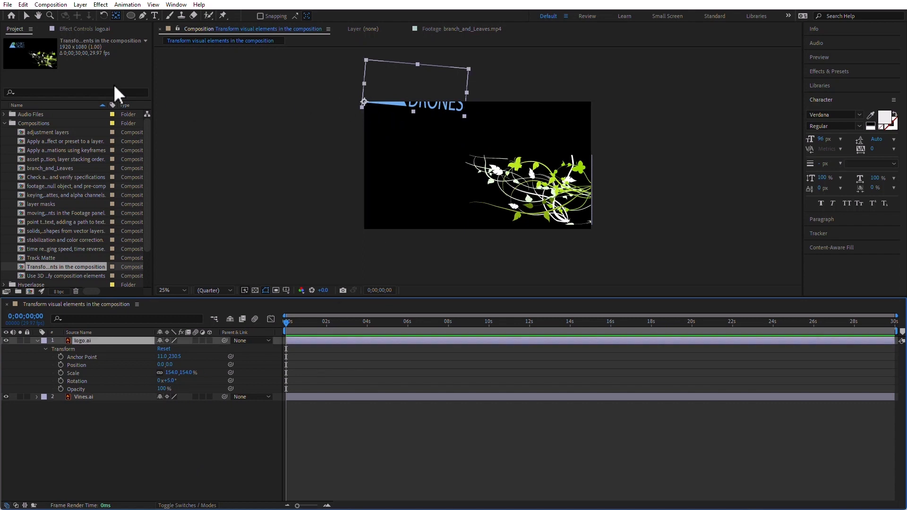
{"action": "left_click", "coordinate": [27, 15]}
{"action": "left_click_drag", "start_coordinate": [430, 94], "coordinate": [491, 155]}
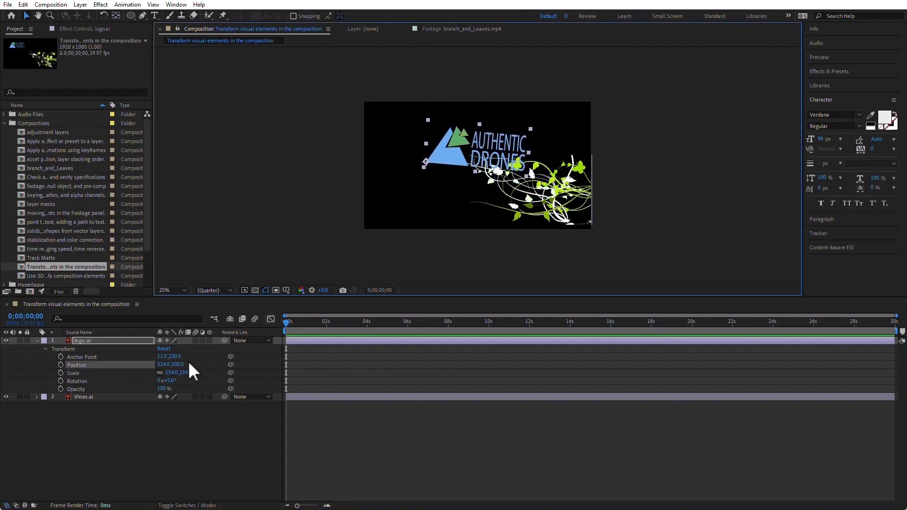
Step: Set the logo layer's anchor point to 0, 0 and select the layer
{"action": "left_click", "coordinate": [160, 357]}
{"action": "type", "text": "0"}
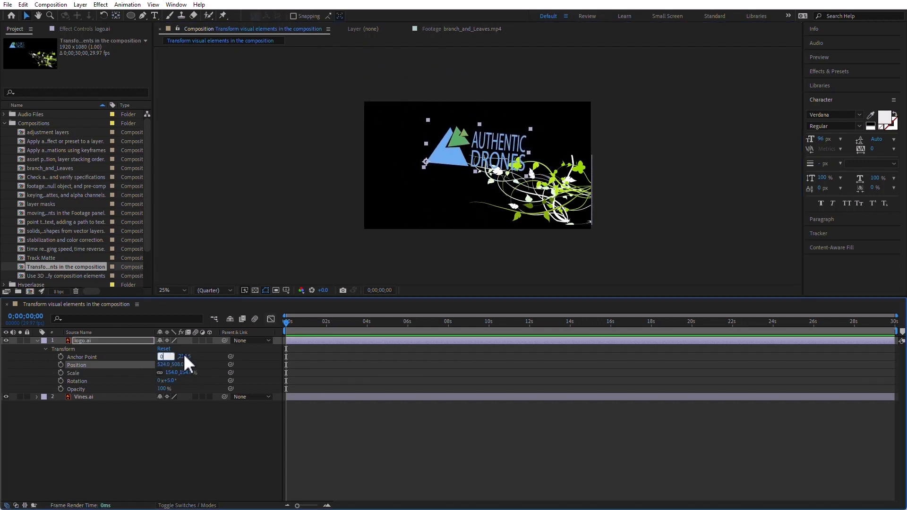
{"action": "key", "text": "Tab"}
{"action": "type", "text": "0"}
{"action": "left_click", "coordinate": [163, 413]}
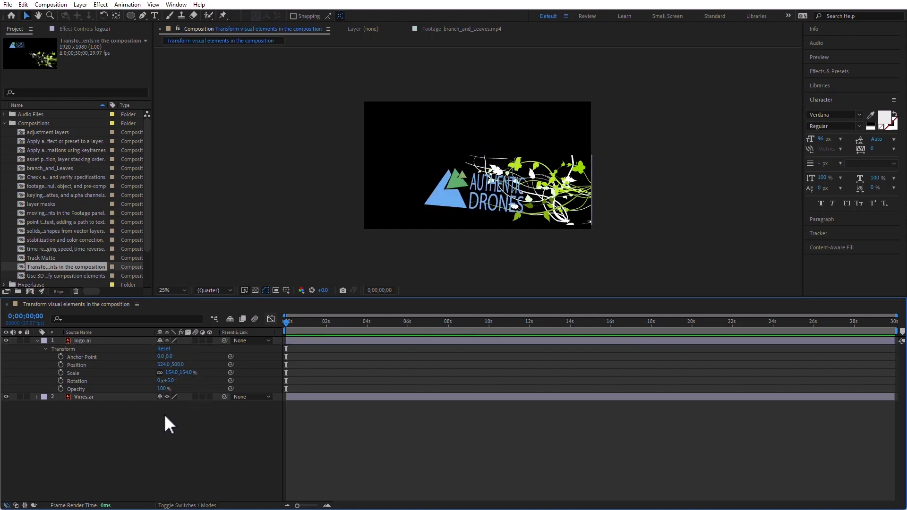
{"action": "left_click", "coordinate": [90, 341]}
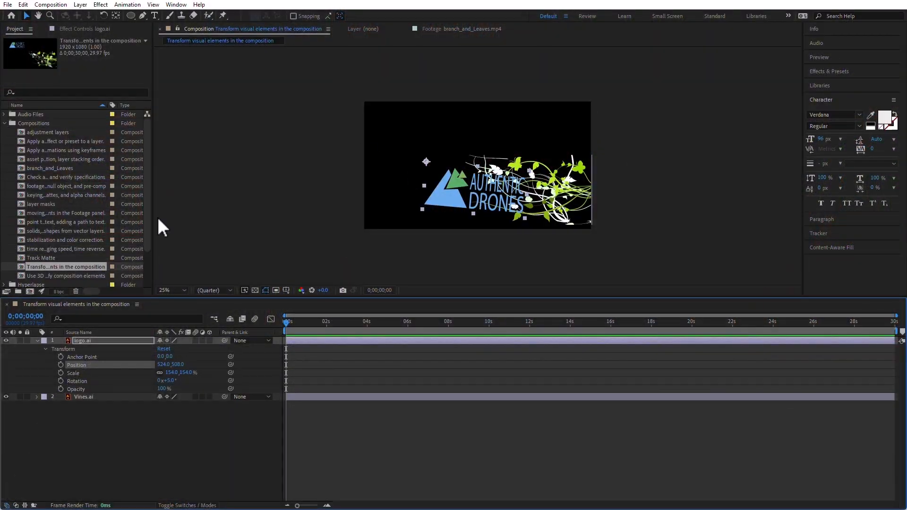
Step: Scale the logo to 199% and rotate it to -10° around its anchor point
{"action": "left_click", "coordinate": [71, 372]}
{"action": "mouse_move", "coordinate": [179, 372]}
{"action": "left_mouse_down"}
{"action": "mouse_move", "coordinate": [268, 373]}
{"action": "mouse_move", "coordinate": [134, 370]}
{"action": "mouse_move", "coordinate": [196, 358]}
{"action": "mouse_move", "coordinate": [322, 355]}
{"action": "mouse_move", "coordinate": [180, 360]}
{"action": "left_mouse_up"}
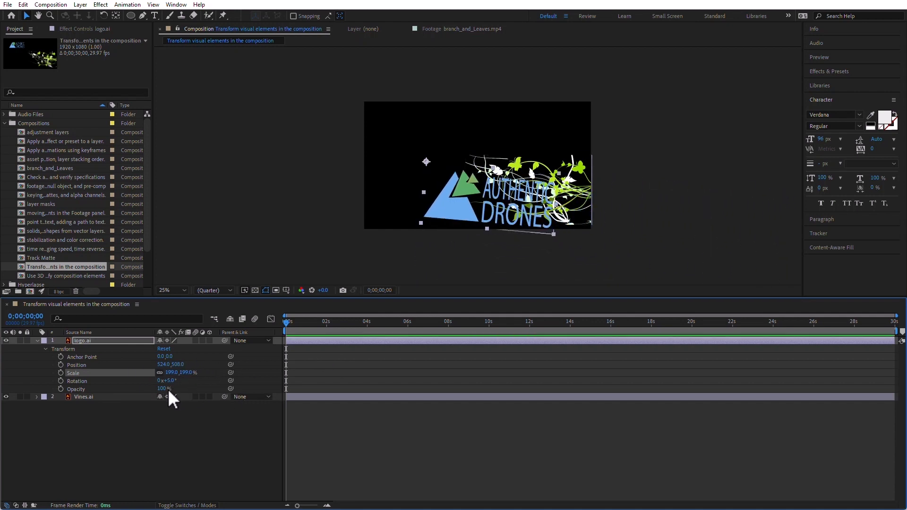
{"action": "mouse_move", "coordinate": [174, 379]}
{"action": "left_mouse_down"}
{"action": "mouse_move", "coordinate": [118, 392]}
{"action": "mouse_move", "coordinate": [182, 391]}
{"action": "left_mouse_up"}
{"action": "left_click", "coordinate": [195, 444]}
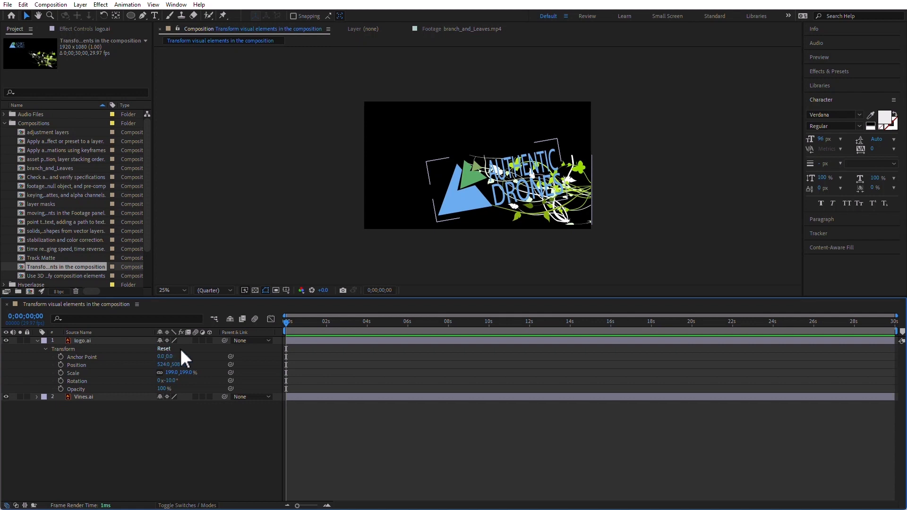
Step: Reset the logo's transform properties and move it near the frame's upper-left corner, to about 448, 204
{"action": "left_click", "coordinate": [164, 349]}
{"action": "left_click_drag", "start_coordinate": [467, 161], "coordinate": [401, 129]}
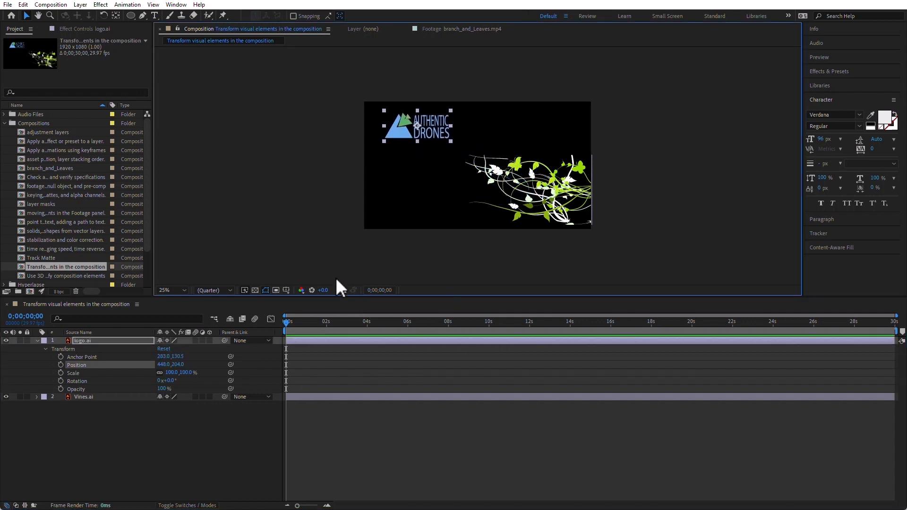
Step: Flip the logo layer horizontally and vertically
{"action": "left_click", "coordinate": [80, 4]}
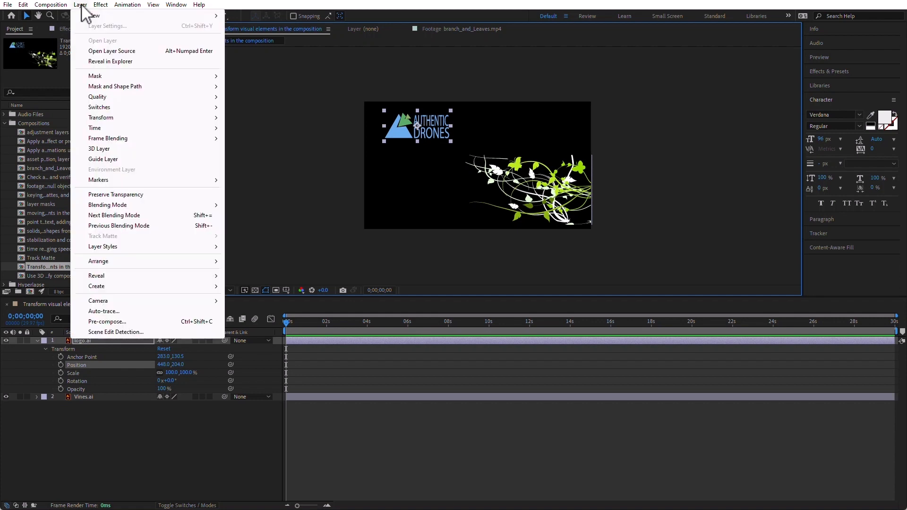
{"action": "mouse_move", "coordinate": [116, 119]}
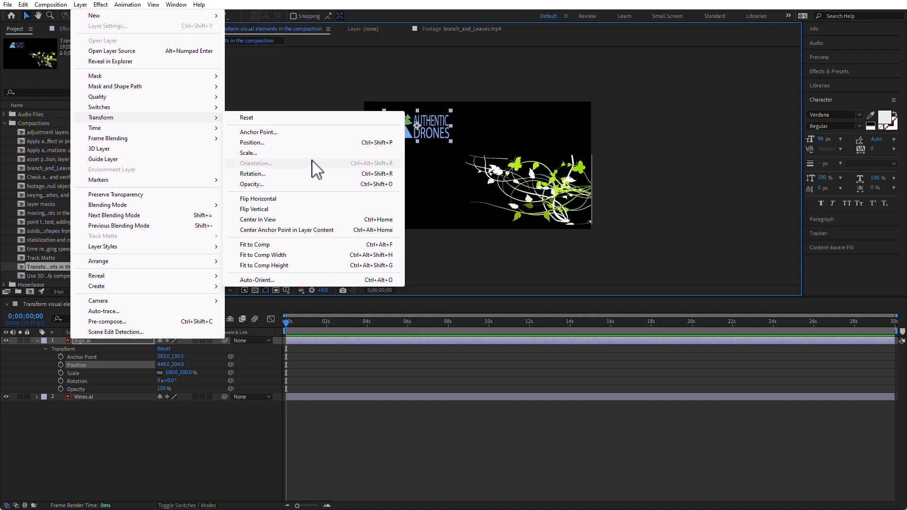
{"action": "left_click", "coordinate": [299, 199]}
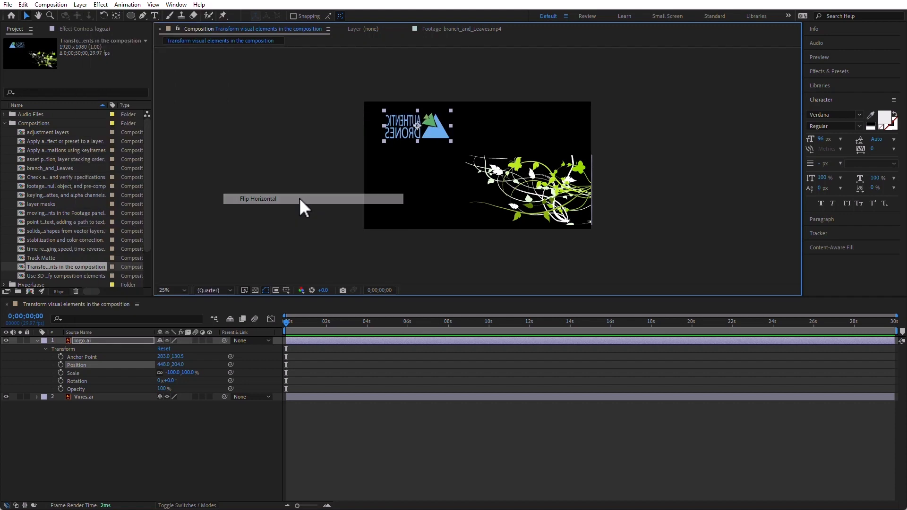
{"action": "left_click", "coordinate": [80, 5]}
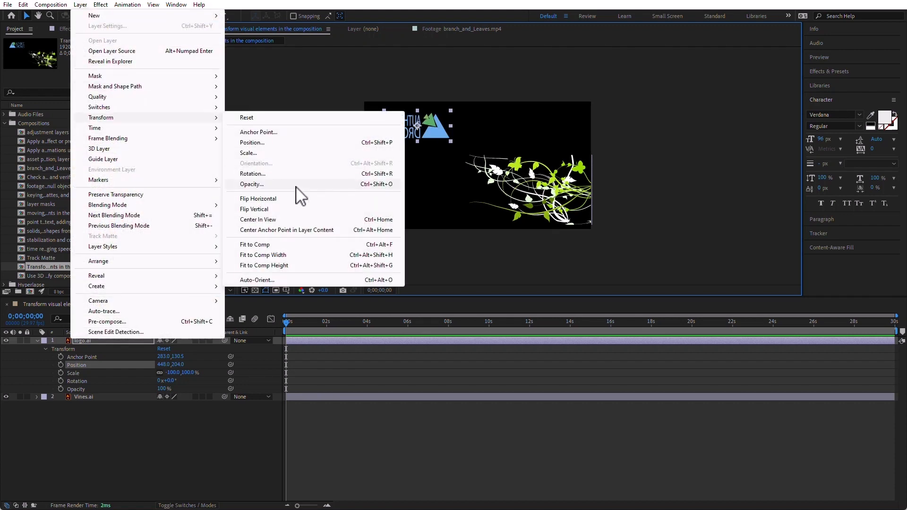
{"action": "left_click", "coordinate": [255, 209]}
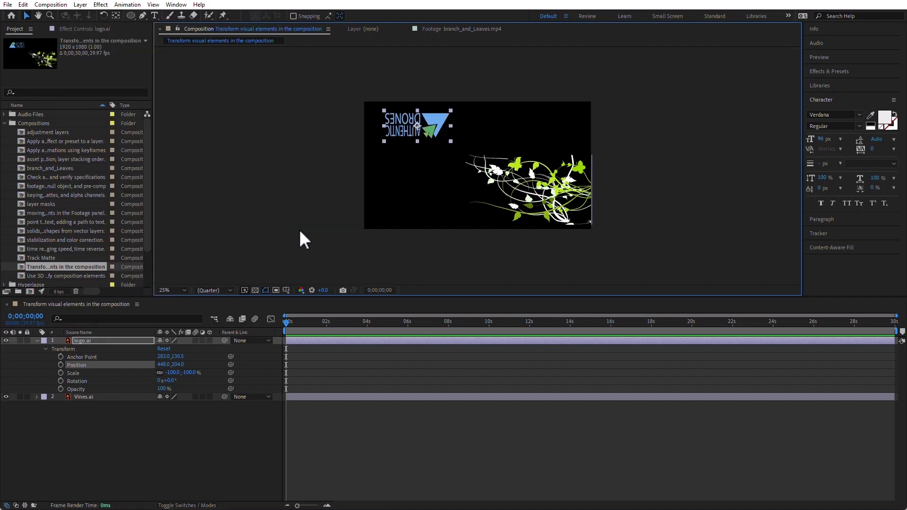
Step: Center the logo layer in the view and center its anchor point in the layer content
{"action": "left_click", "coordinate": [82, 5]}
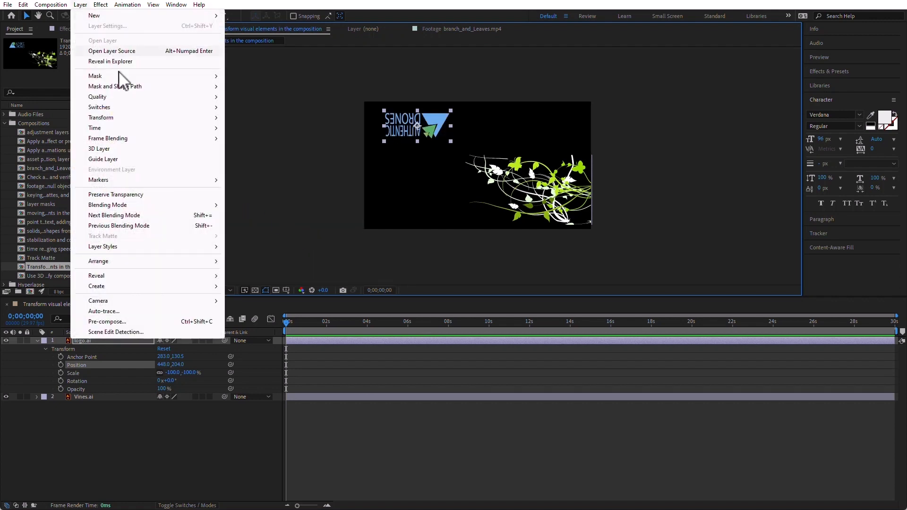
{"action": "mouse_move", "coordinate": [133, 120]}
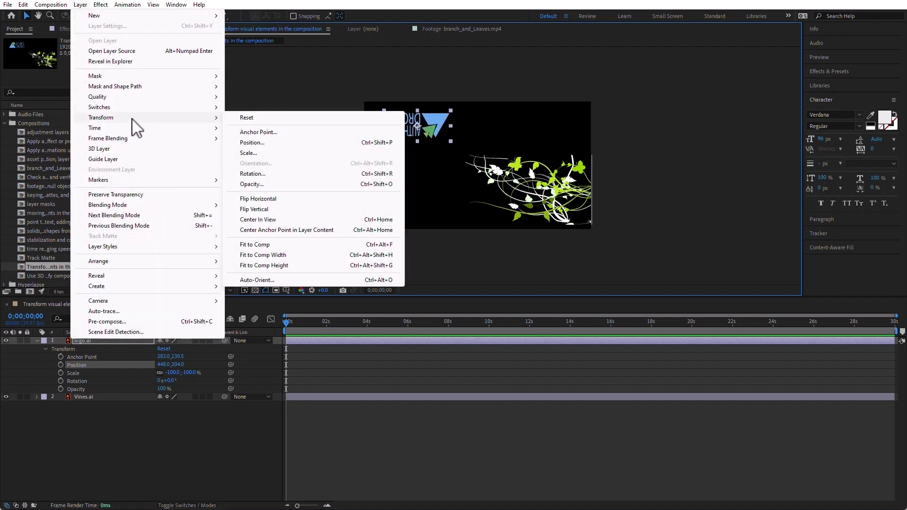
{"action": "left_click", "coordinate": [311, 219]}
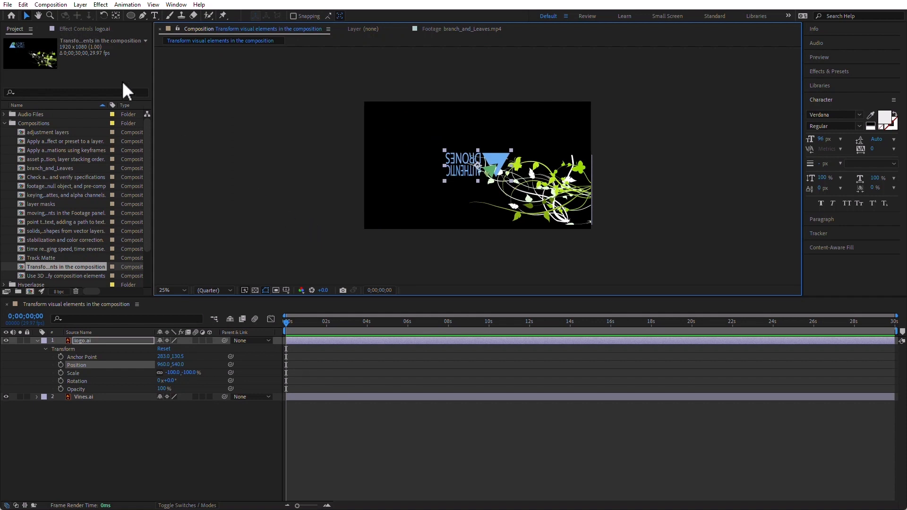
{"action": "left_click", "coordinate": [79, 5]}
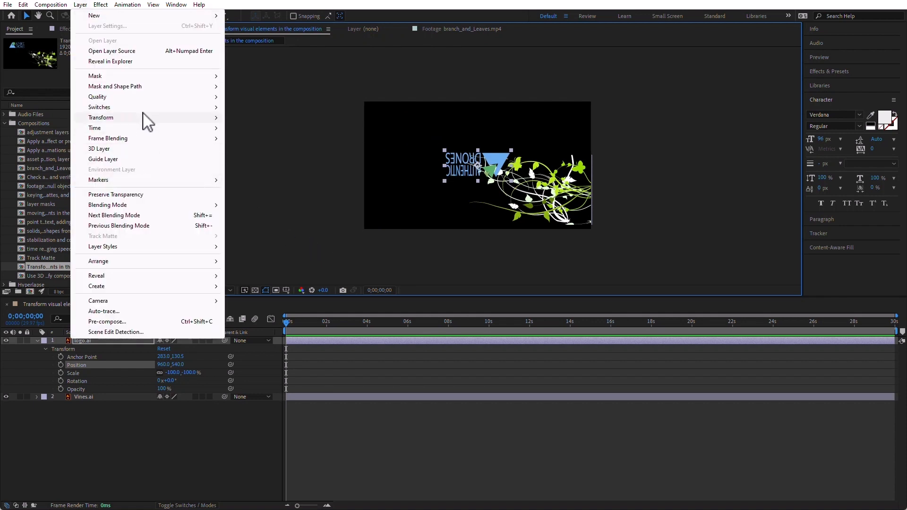
{"action": "mouse_move", "coordinate": [142, 119]}
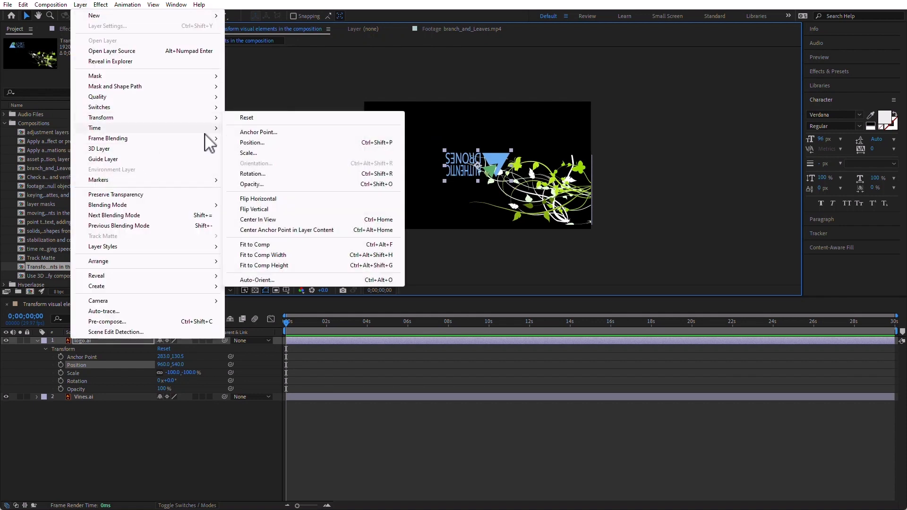
{"action": "left_click", "coordinate": [343, 230]}
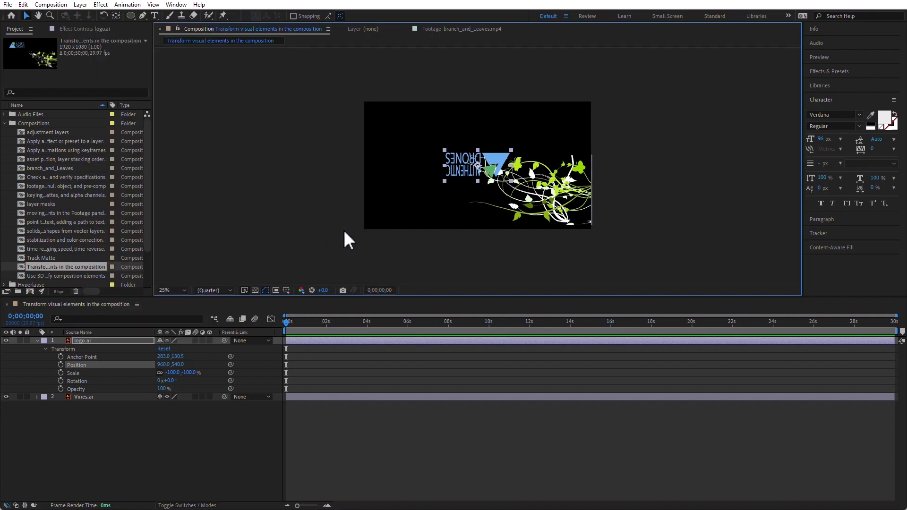
Step: Fit the logo to the full composition size and switch its continuous rasterization off and back on
{"action": "left_click", "coordinate": [79, 5]}
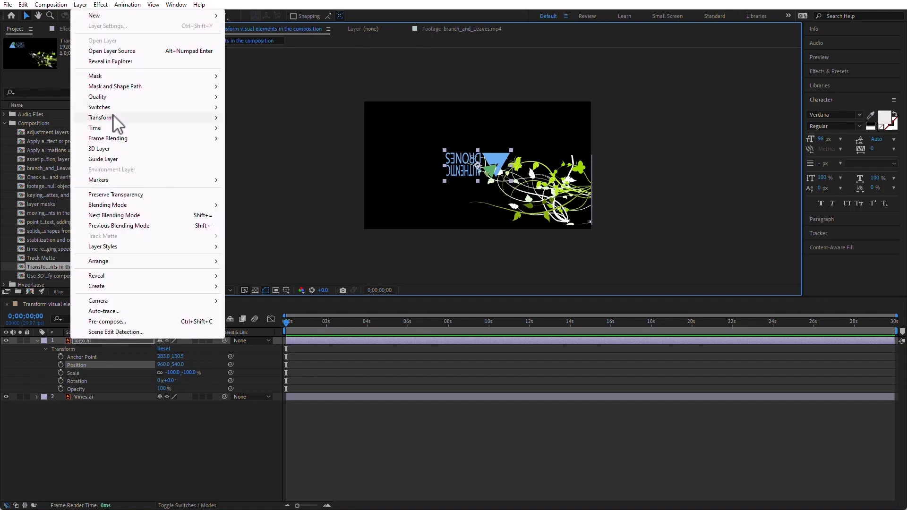
{"action": "mouse_move", "coordinate": [113, 118]}
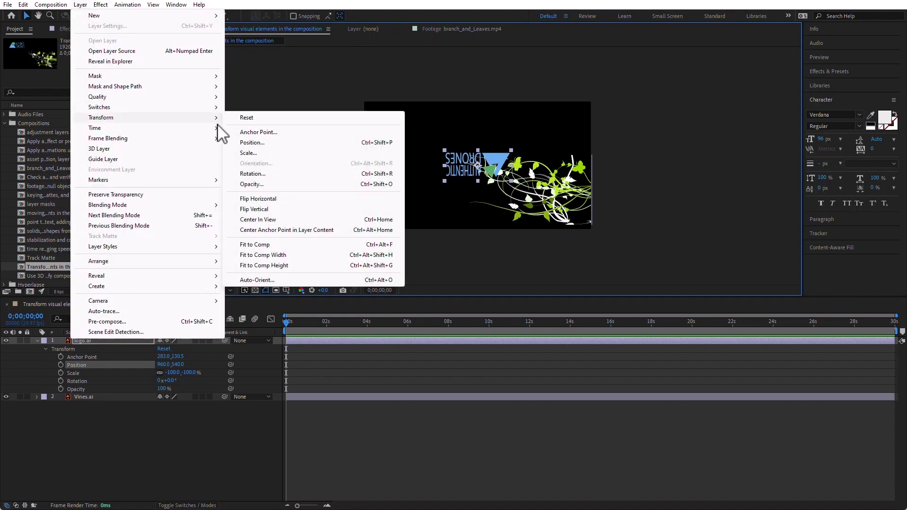
{"action": "left_click", "coordinate": [291, 244]}
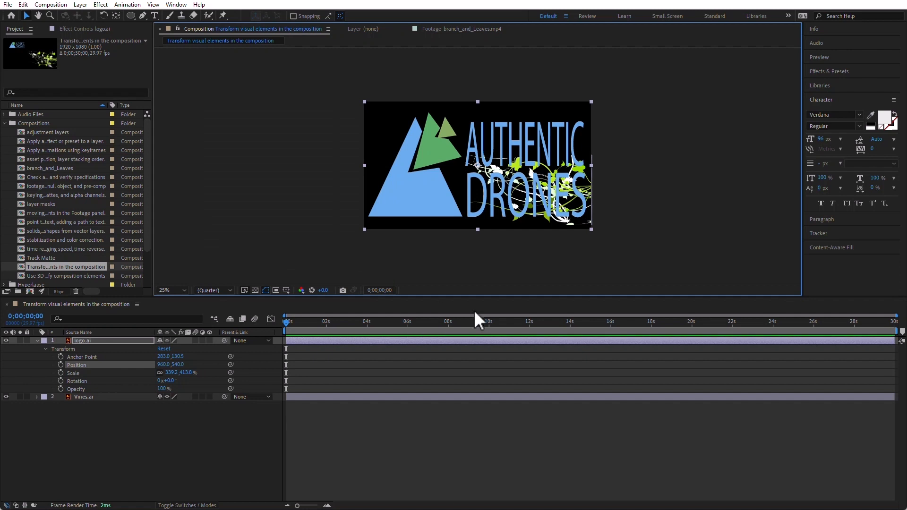
{"action": "left_click", "coordinate": [168, 341]}
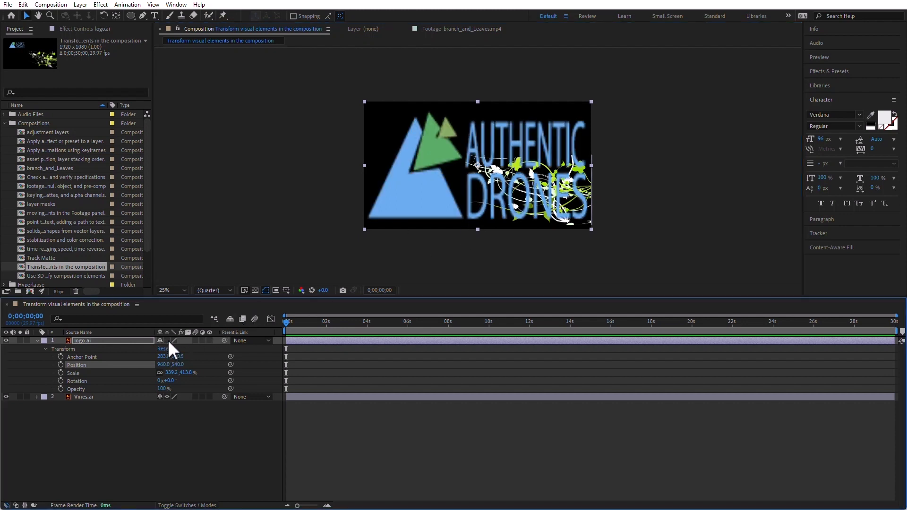
{"action": "left_click", "coordinate": [168, 340]}
{"action": "left_click", "coordinate": [87, 4]}
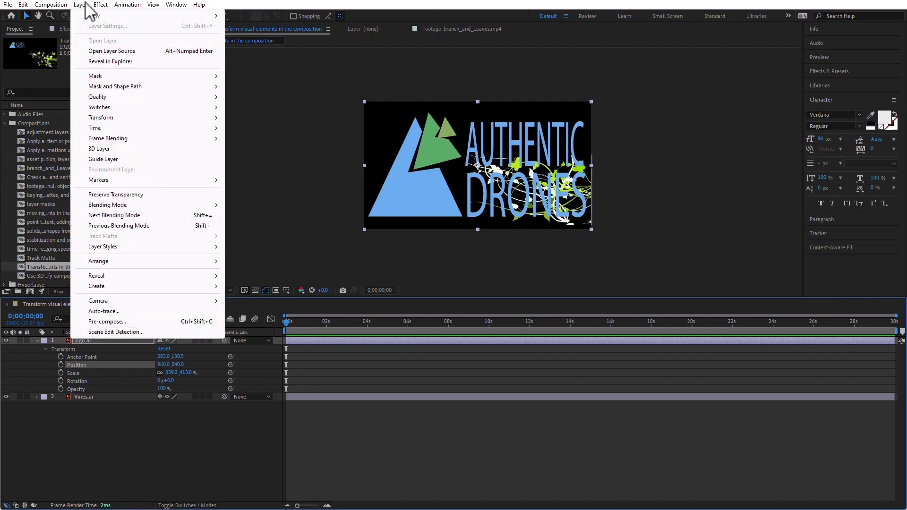
{"action": "mouse_move", "coordinate": [110, 121]}
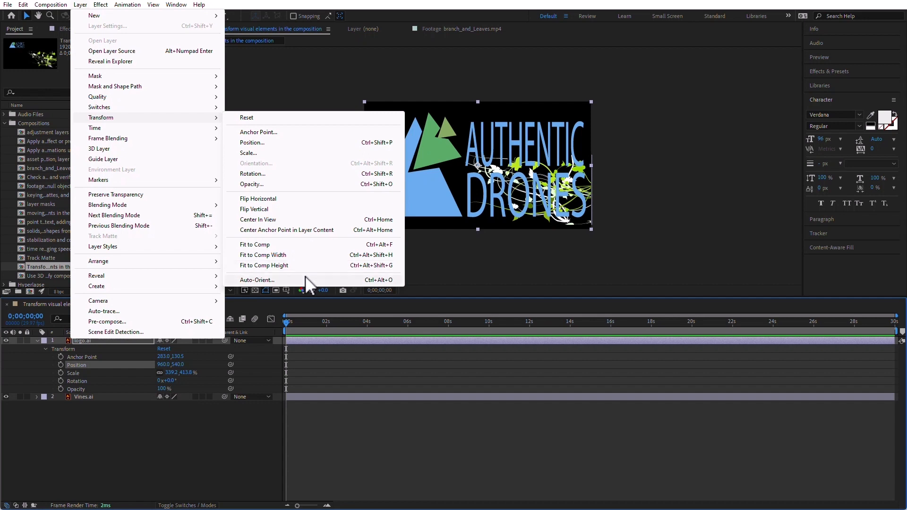
{"action": "left_click", "coordinate": [159, 448]}
{"action": "left_click_drag", "start_coordinate": [241, 439], "coordinate": [37, 277]}
{"action": "left_click", "coordinate": [255, 412]}
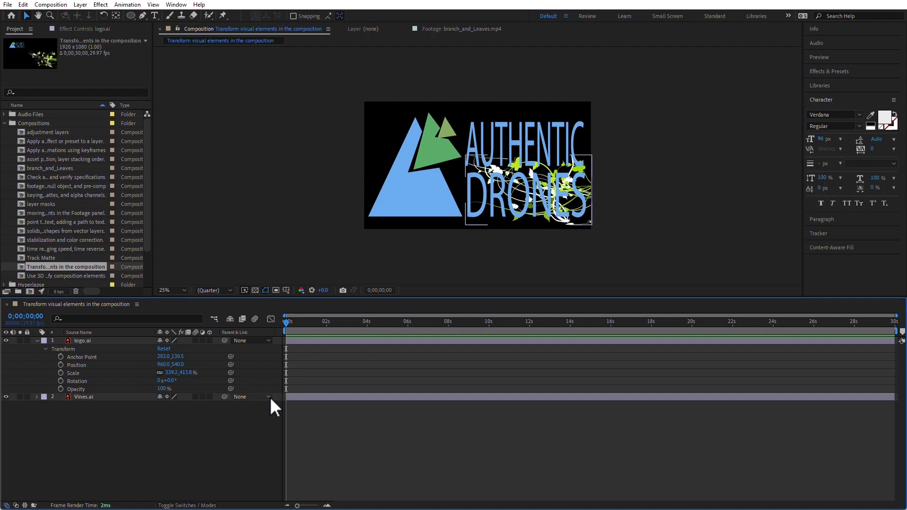
Step: Create a 1920x1080 composition named Auto Orient
{"action": "key", "text": "ctrl+n"}
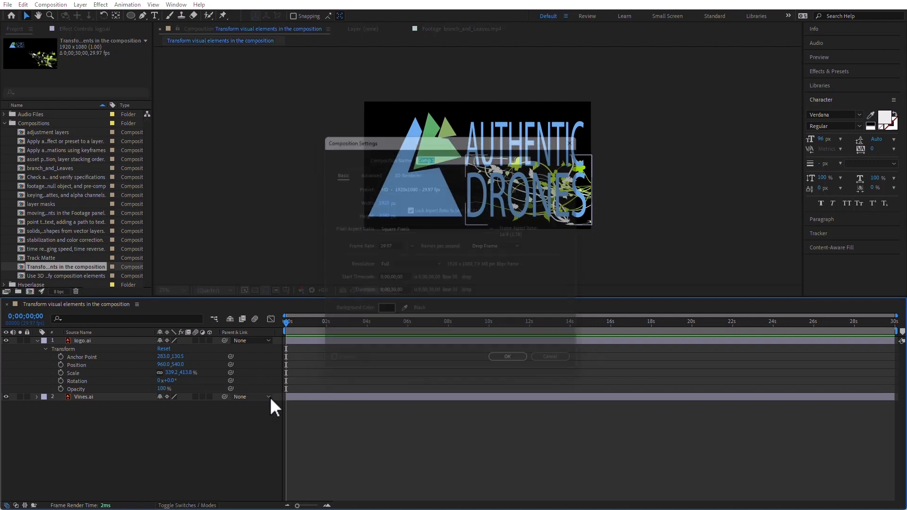
{"action": "type", "text": "Au"}
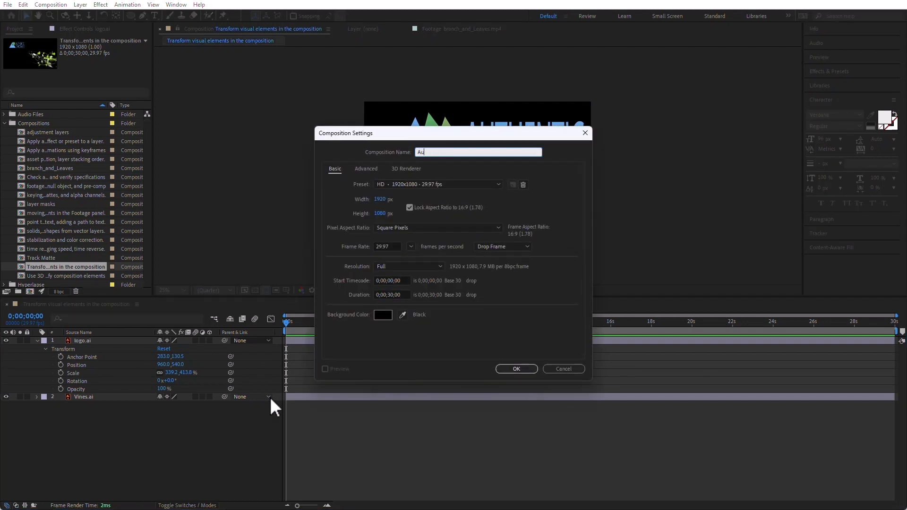
{"action": "type", "text": "to Orient"}
{"action": "key", "text": "Return"}
Step: Draw a small red triangle near the center of the frame with the Star tool, reducing the number of points while drawing
{"action": "left_click", "coordinate": [131, 16]}
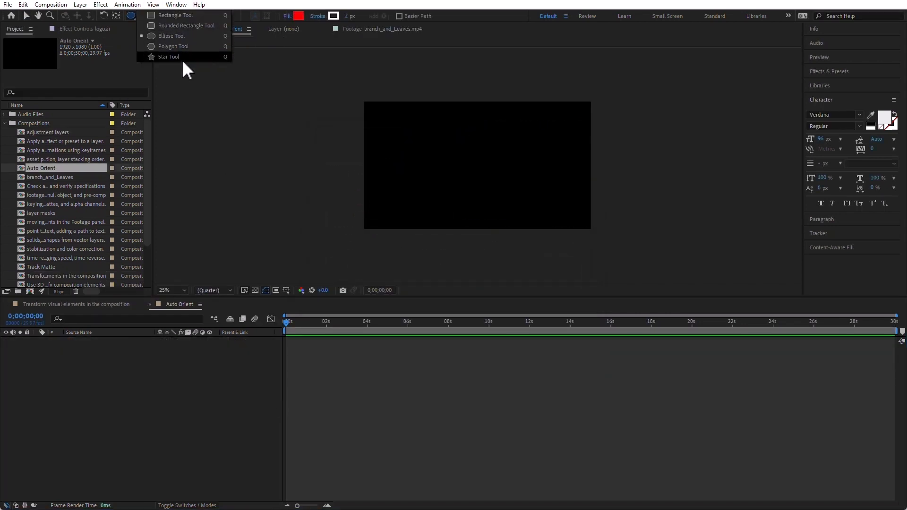
{"action": "left_click", "coordinate": [182, 56]}
{"action": "left_click_drag", "start_coordinate": [469, 155], "coordinate": [492, 166]}
{"action": "key", "text": "Down"}
{"action": "key", "text": "Down"}
Step: Draw a narrow upright red rectangle below the triangle as the arrow's shaft, on the same shape layer
{"action": "left_click_drag", "start_coordinate": [132, 15], "coordinate": [260, 58]}
{"action": "key", "text": "q"}
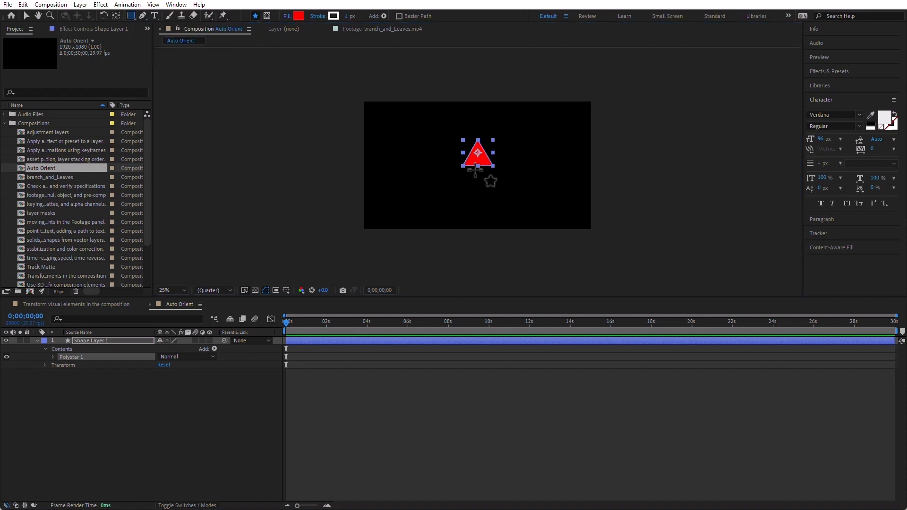
{"action": "left_click_drag", "start_coordinate": [474, 164], "coordinate": [483, 209]}
{"action": "left_click", "coordinate": [217, 408]}
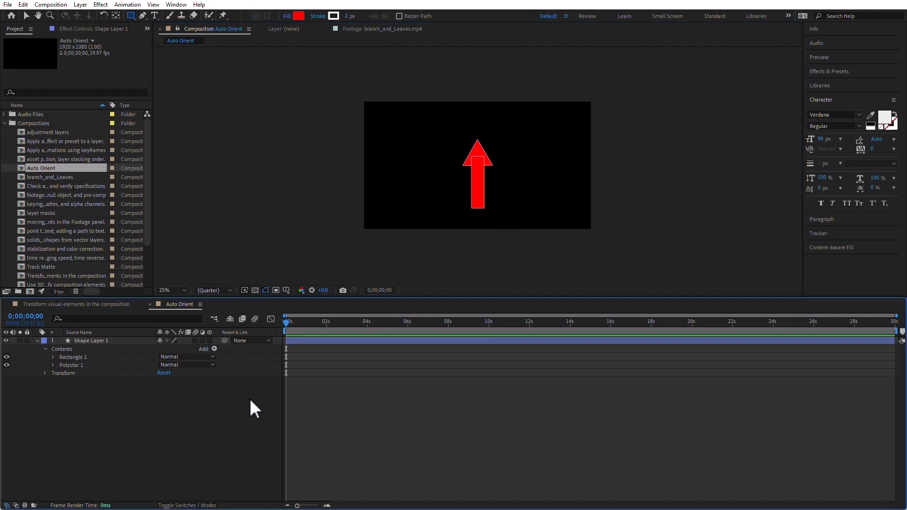
Step: Rename the shape layer as Arrow
{"action": "left_click", "coordinate": [63, 349]}
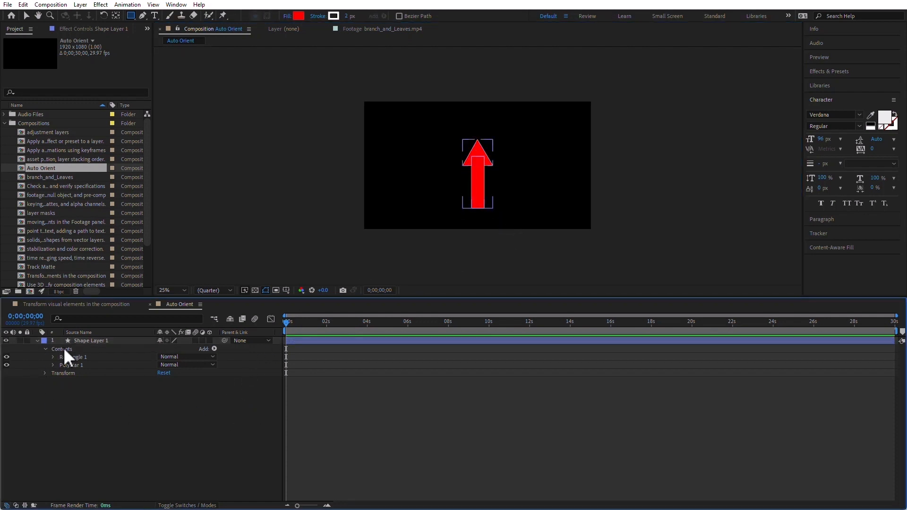
{"action": "left_click", "coordinate": [104, 339]}
{"action": "key", "text": "Return"}
{"action": "type", "text": "Arrow"}
{"action": "left_click", "coordinate": [109, 395]}
Step: Remove the stroke from the Arrow layer's shapes by setting it to None
{"action": "left_click", "coordinate": [107, 338]}
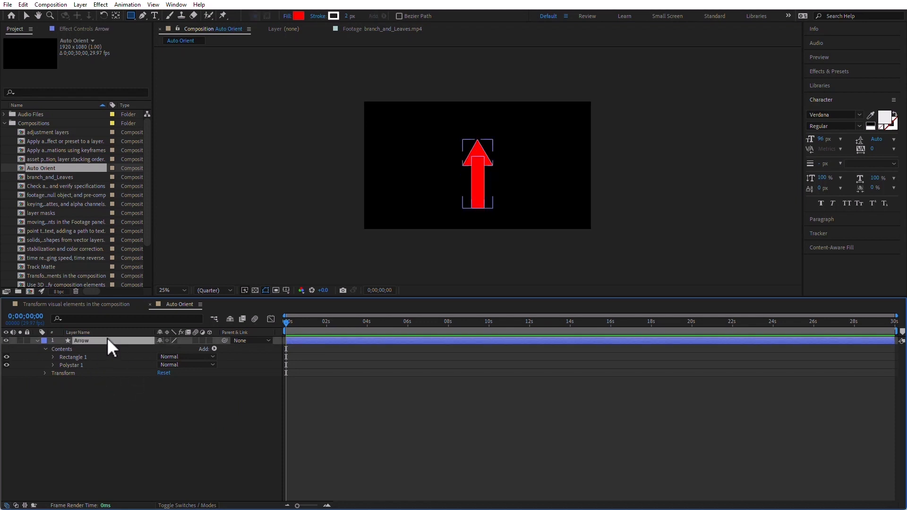
{"action": "left_click", "coordinate": [317, 13]}
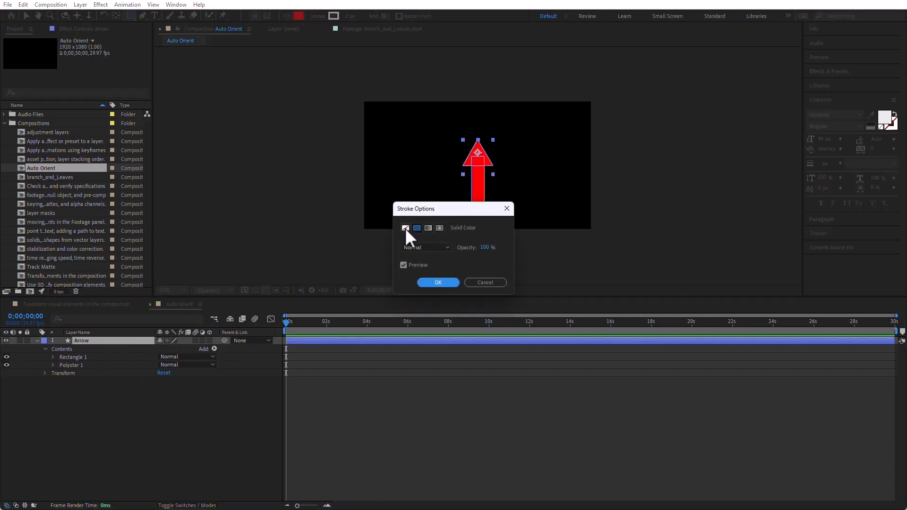
{"action": "left_click", "coordinate": [406, 228]}
{"action": "left_click", "coordinate": [447, 285]}
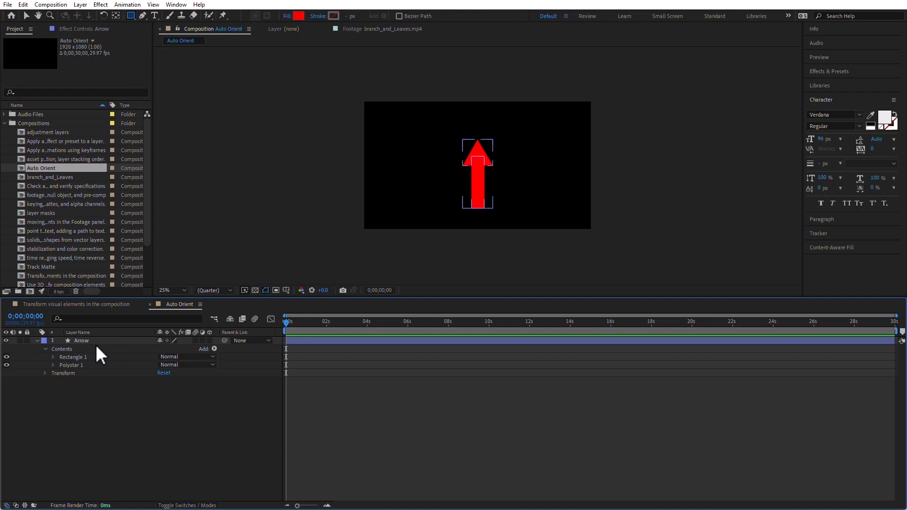
Step: Scale the Arrow layer down to 38%
{"action": "left_click", "coordinate": [96, 335]}
{"action": "key", "text": "s"}
{"action": "left_click_drag", "start_coordinate": [171, 346], "coordinate": [155, 356]}
{"action": "left_click", "coordinate": [156, 359]}
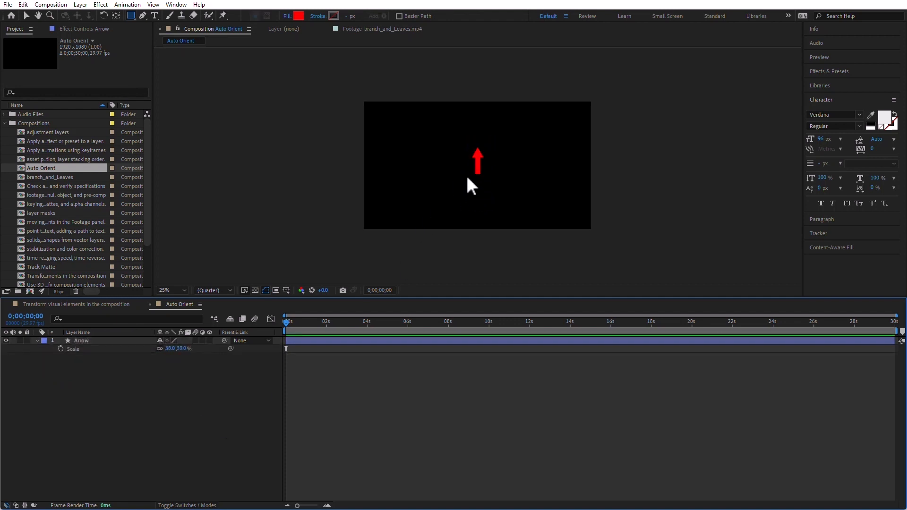
Step: Start keyframing the arrow's position at time zero and move it to the frame's lower-left corner, about 41, 876
{"action": "left_click", "coordinate": [88, 338]}
{"action": "key", "text": "p"}
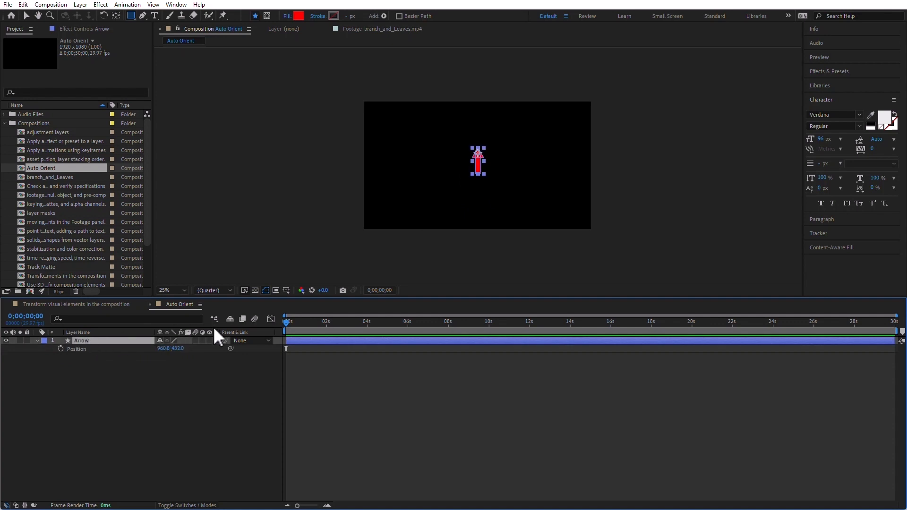
{"action": "left_click", "coordinate": [295, 322]}
{"action": "key", "text": "Home"}
{"action": "left_click", "coordinate": [60, 349]}
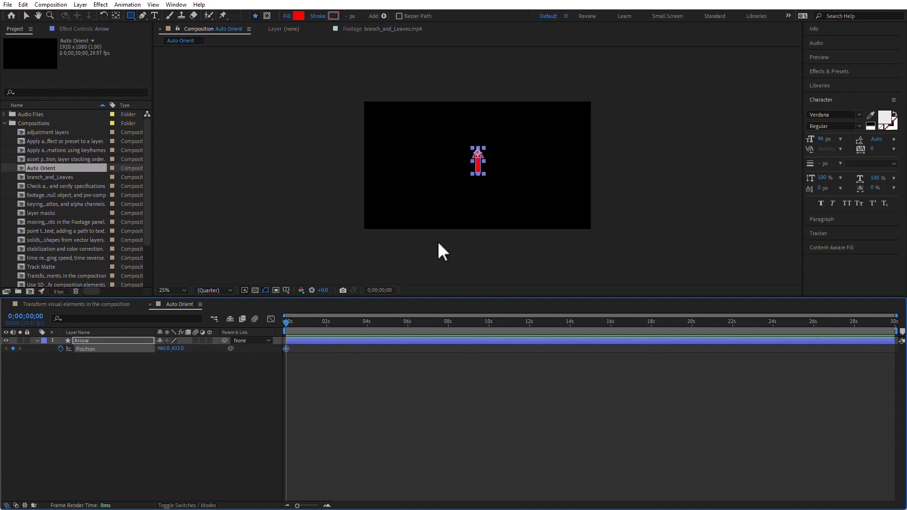
{"action": "key", "text": "v"}
{"action": "left_click_drag", "start_coordinate": [477, 166], "coordinate": [368, 218]}
Step: Add position keyframes at successive times that zigzag the arrow between the frame's right and left sides, ending near the upper-left corner
{"action": "left_click_drag", "start_coordinate": [300, 317], "coordinate": [327, 318]}
{"action": "left_click_drag", "start_coordinate": [369, 224], "coordinate": [371, 138]}
{"action": "left_click", "coordinate": [402, 321]}
{"action": "left_click", "coordinate": [438, 321]}
{"action": "left_click", "coordinate": [507, 322]}
Step: Spread the arrow's position keyframes along the timeline to about 3, 7, 9.5 and 15 seconds
{"action": "left_click_drag", "start_coordinate": [436, 349], "coordinate": [595, 348]}
{"action": "left_click_drag", "start_coordinate": [400, 349], "coordinate": [423, 349]}
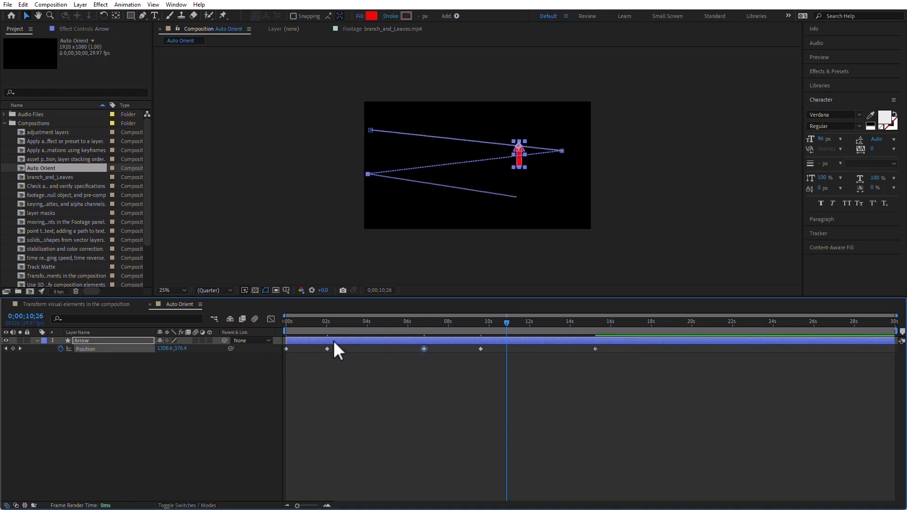
{"action": "left_click_drag", "start_coordinate": [327, 348], "coordinate": [350, 349]}
Step: Select all of the arrow's position keyframes and convert the motion path's corners to smooth curves
{"action": "left_click", "coordinate": [161, 401]}
{"action": "left_click", "coordinate": [86, 348]}
{"action": "left_click", "coordinate": [368, 174], "text": "ctrl+alt"}
{"action": "left_click", "coordinate": [368, 170], "text": "ctrl+alt"}
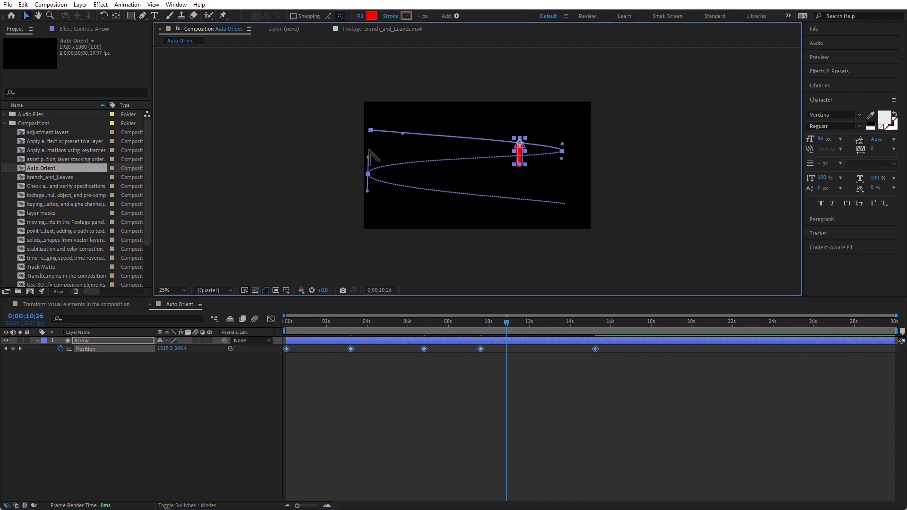
Step: Lengthen the curve handles at the motion path's left and upper-right turns to round them
{"action": "left_click_drag", "start_coordinate": [562, 152], "coordinate": [565, 124]}
{"action": "left_click_drag", "start_coordinate": [368, 174], "coordinate": [383, 147]}
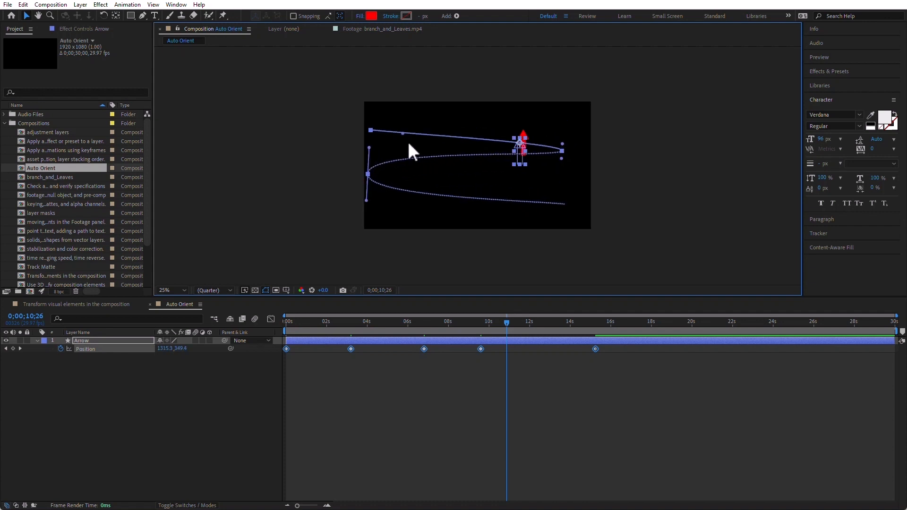
{"action": "left_click", "coordinate": [441, 122]}
{"action": "left_click", "coordinate": [529, 162]}
{"action": "key", "text": "g"}
{"action": "left_click_drag", "start_coordinate": [562, 151], "coordinate": [564, 118]}
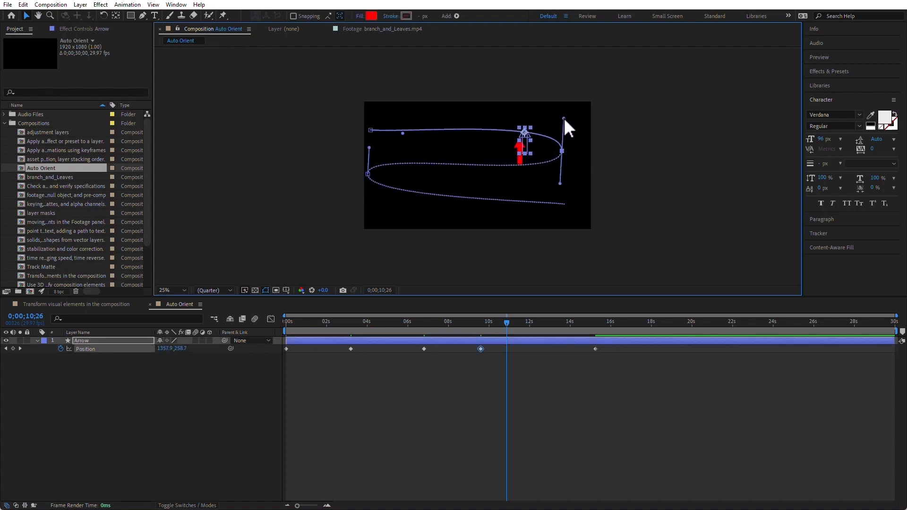
Step: Return to the start of the composition and set the Arrow layer's auto-orientation to Orient Along Path
{"action": "left_click_drag", "start_coordinate": [341, 322], "coordinate": [152, 344]}
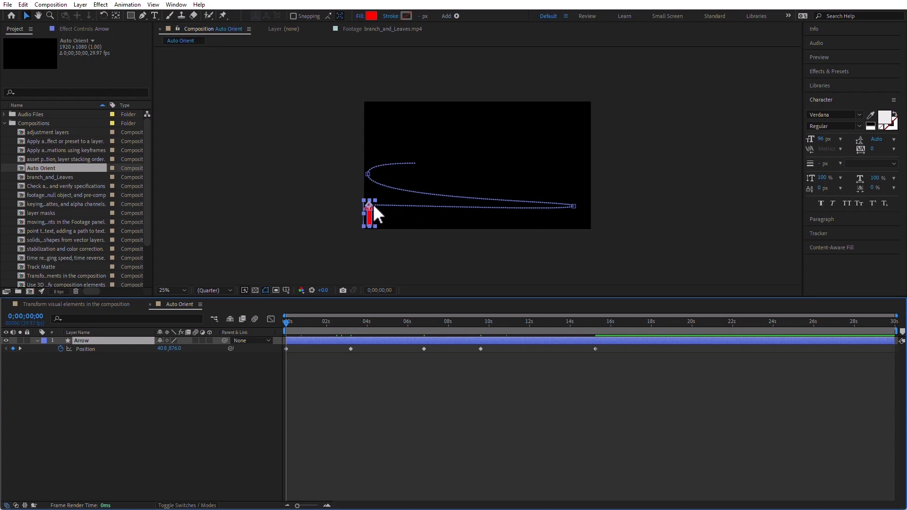
{"action": "left_click", "coordinate": [83, 5]}
{"action": "mouse_move", "coordinate": [118, 117]}
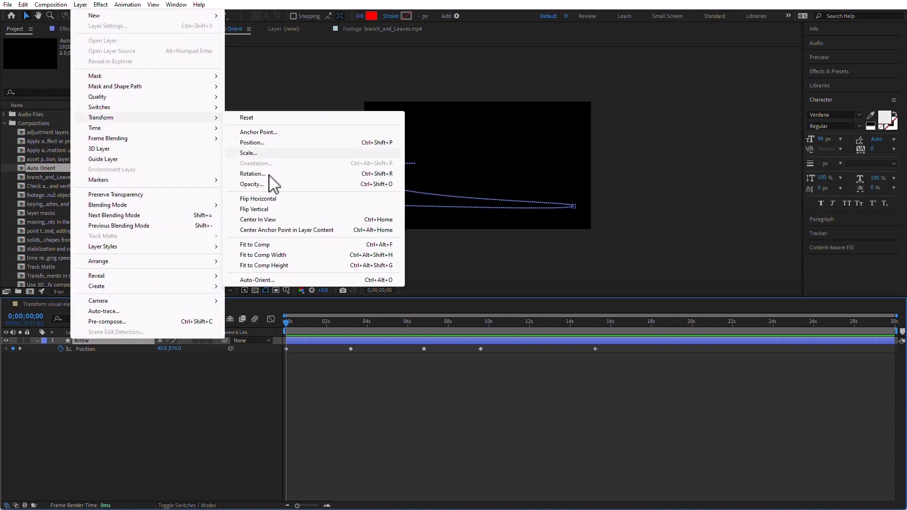
{"action": "left_click", "coordinate": [282, 278]}
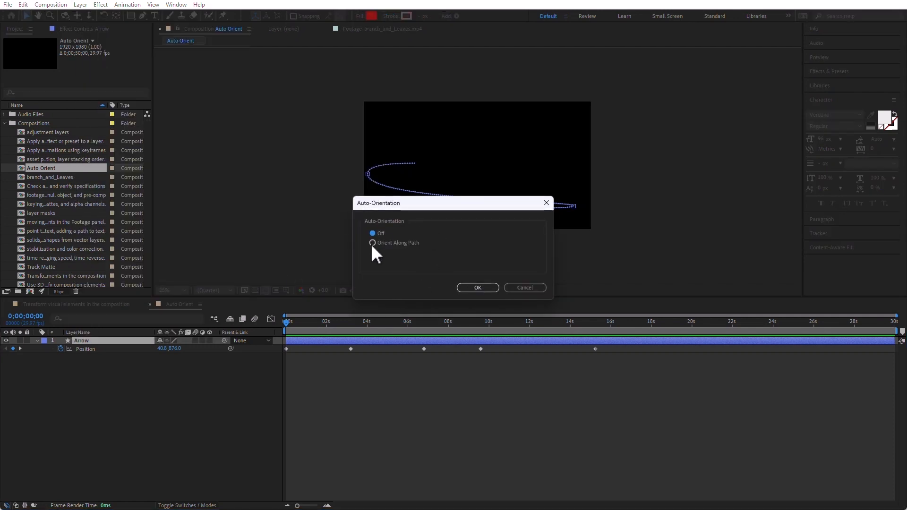
{"action": "left_click", "coordinate": [486, 287]}
Step: Check the arrow's direction along the path and set its rotation to 90° so that it points forward
{"action": "left_click_drag", "start_coordinate": [302, 324], "coordinate": [369, 324]}
{"action": "left_click_drag", "start_coordinate": [394, 324], "coordinate": [293, 336]}
{"action": "key", "text": "r"}
{"action": "left_click_drag", "start_coordinate": [171, 348], "coordinate": [214, 344]}
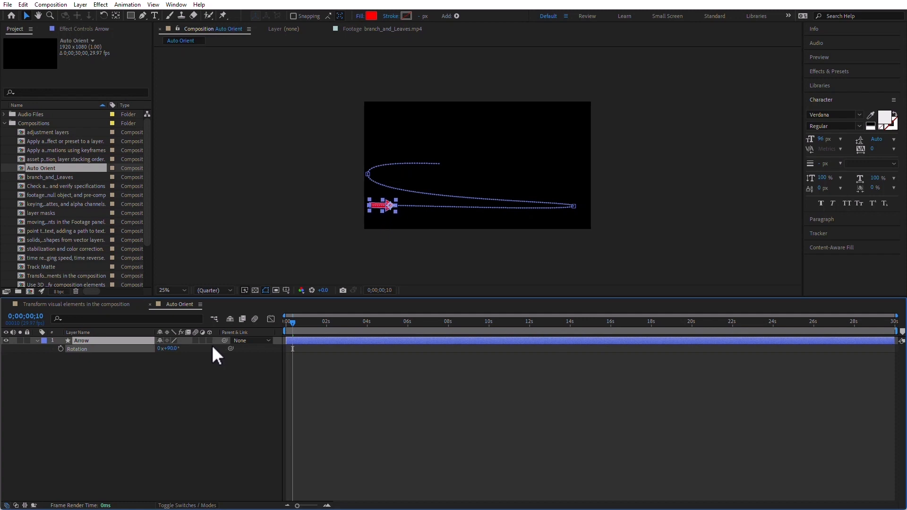
Step: Round the motion path's lower-right turn by lengthening its curve handles, and play the arrow animation from the start
{"action": "left_click", "coordinate": [574, 206]}
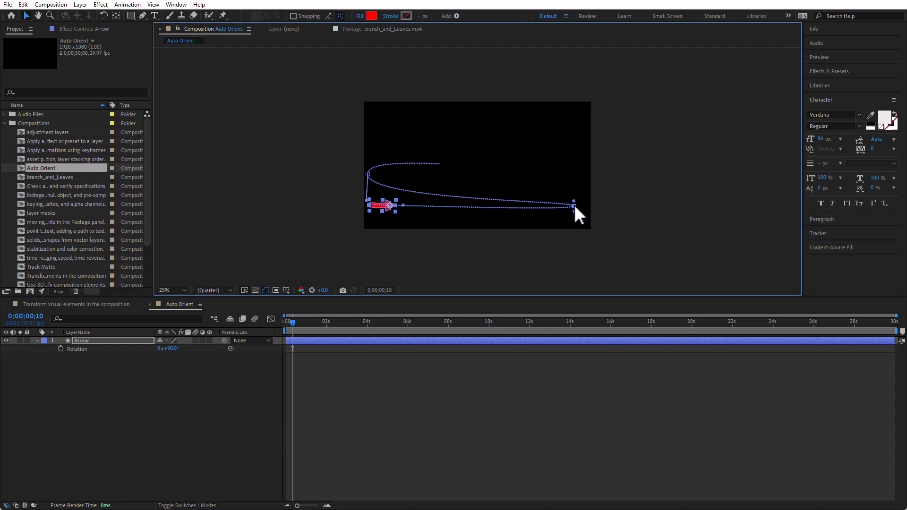
{"action": "left_click_drag", "start_coordinate": [574, 200], "coordinate": [579, 153]}
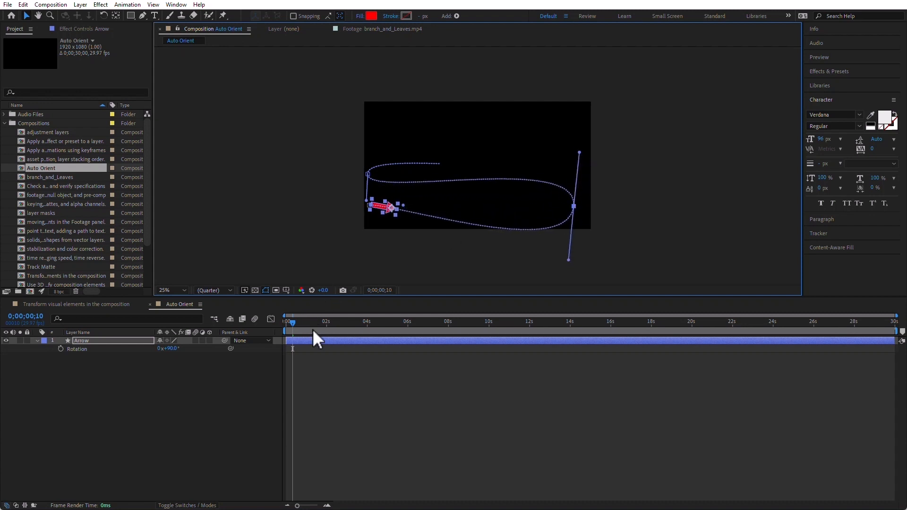
{"action": "left_click", "coordinate": [273, 325]}
{"action": "key", "text": "space"}
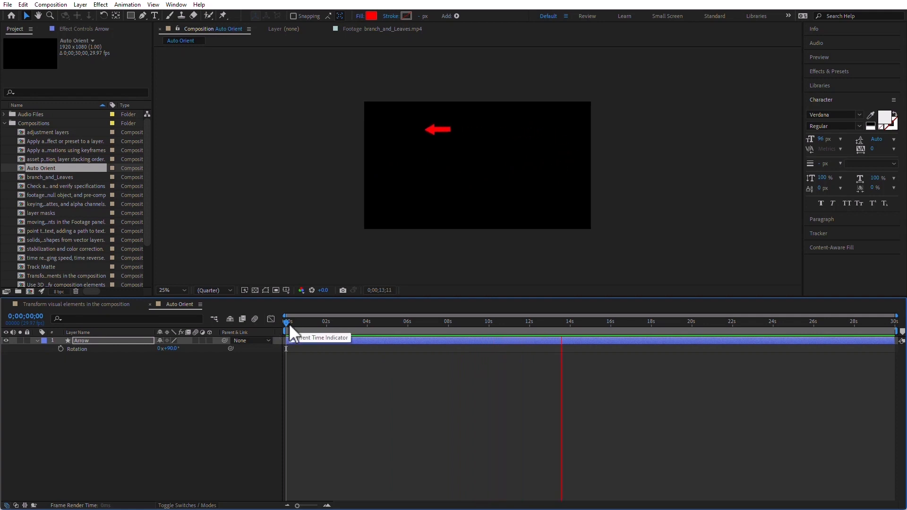
{"action": "key", "text": "space"}
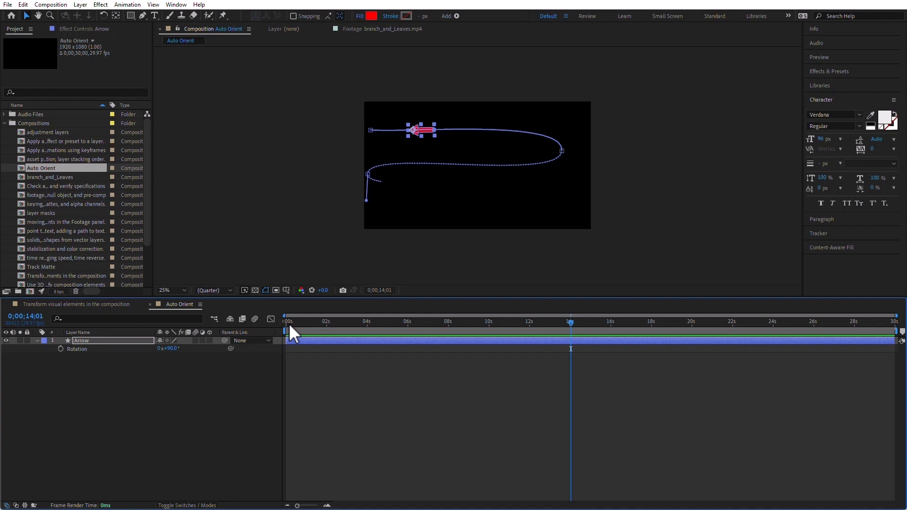
Step: Open the transform commands for the Arrow layer
{"action": "left_click", "coordinate": [80, 4]}
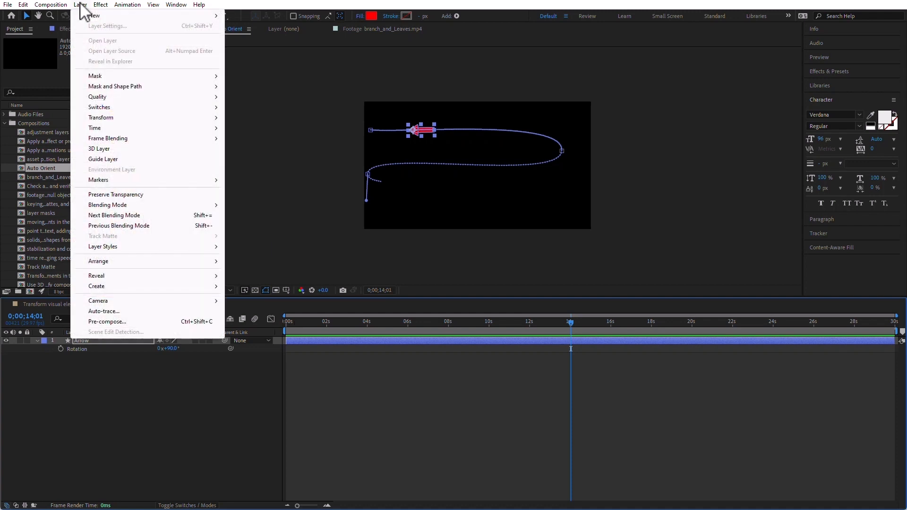
{"action": "mouse_move", "coordinate": [113, 127]}
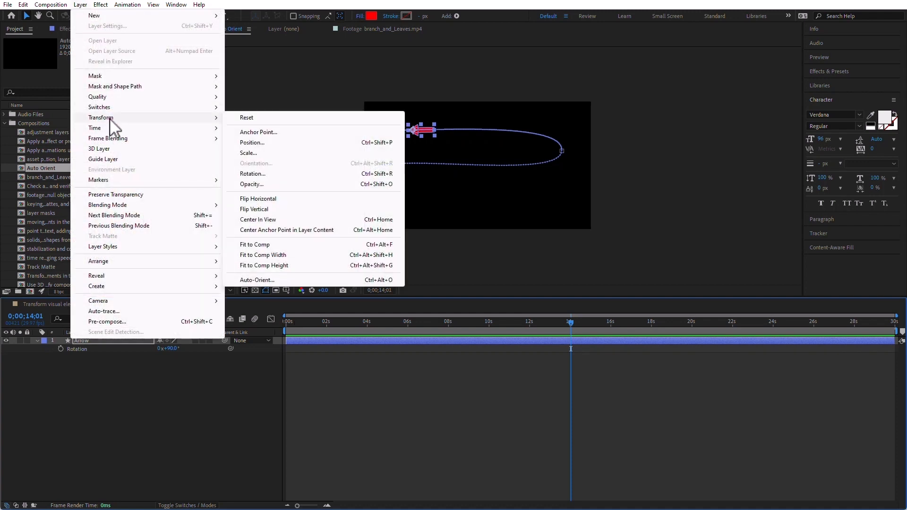